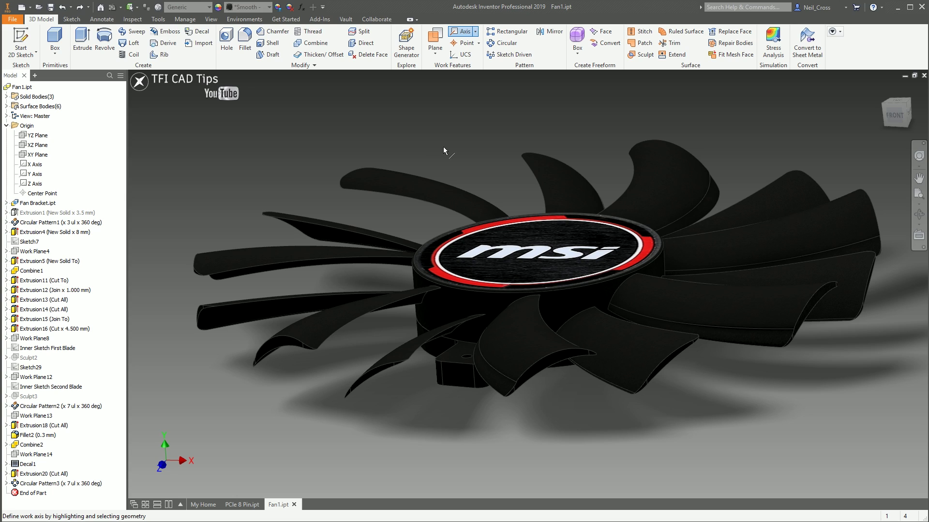
Step: Leave the work axis command and create a new blank part file
key(Escape)
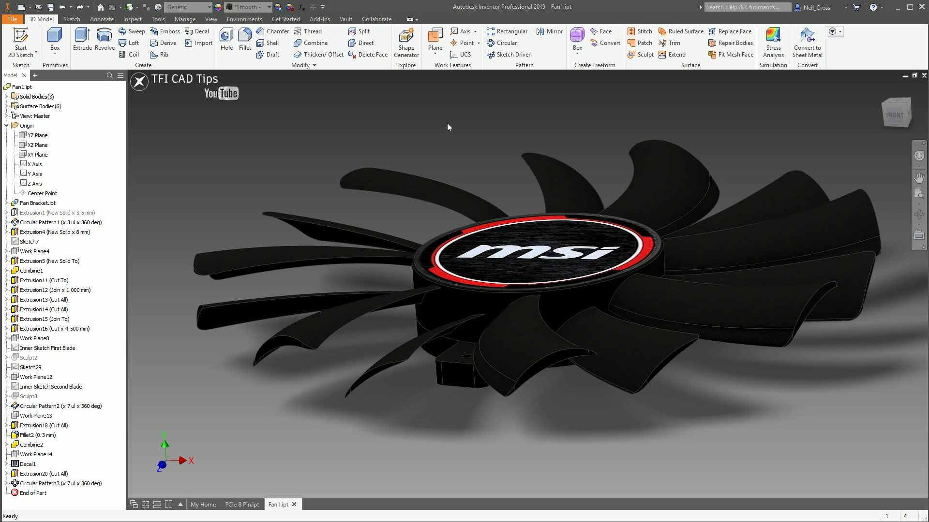
click(21, 7)
double_click(426, 168)
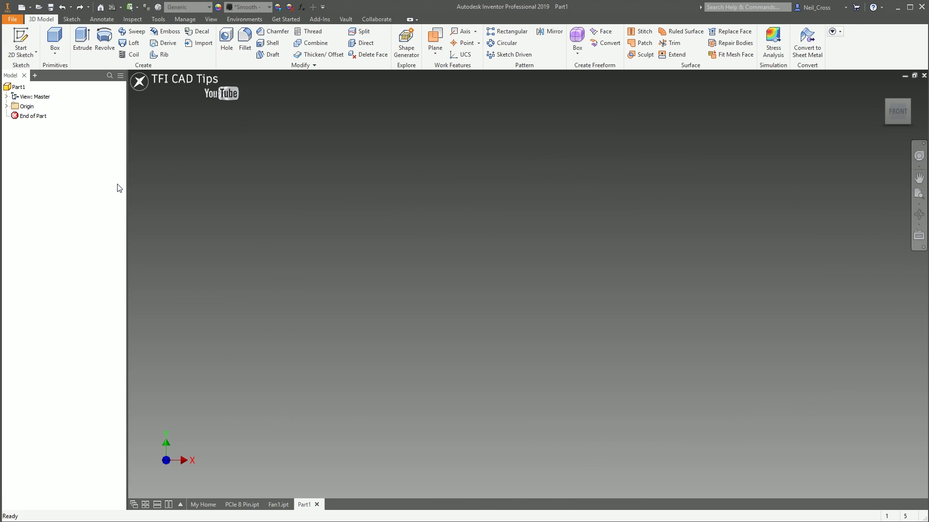
Step: Examine the new part's YZ, XZ and XY origin planes one by one in an isometric view
click(6, 106)
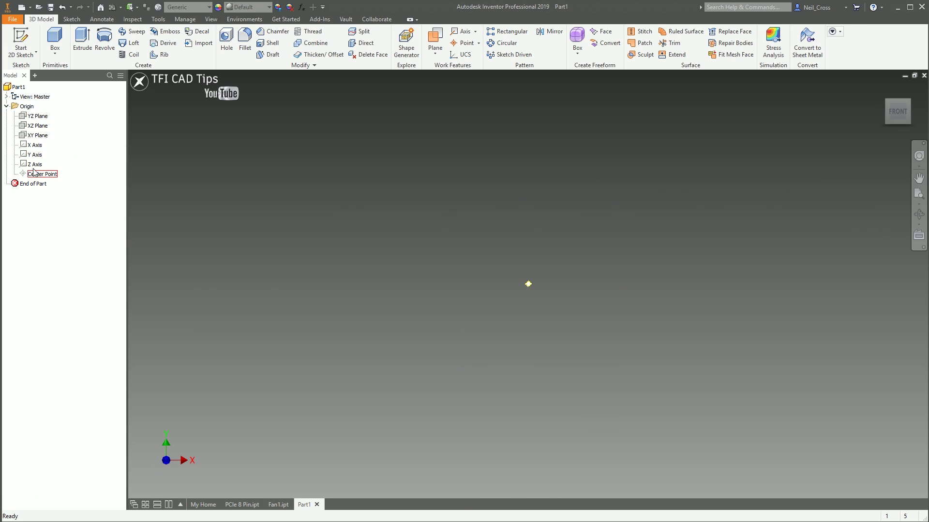
click(37, 117)
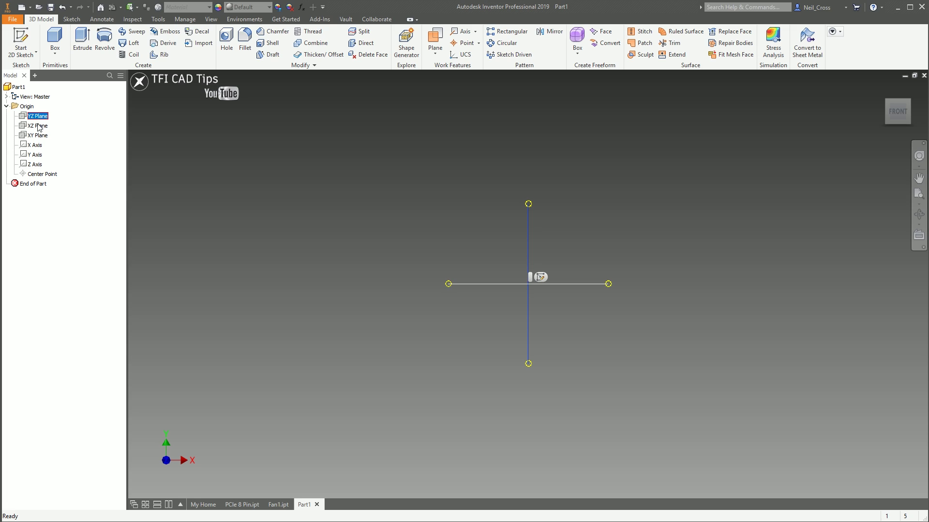
click(38, 126)
click(39, 136)
key(F6)
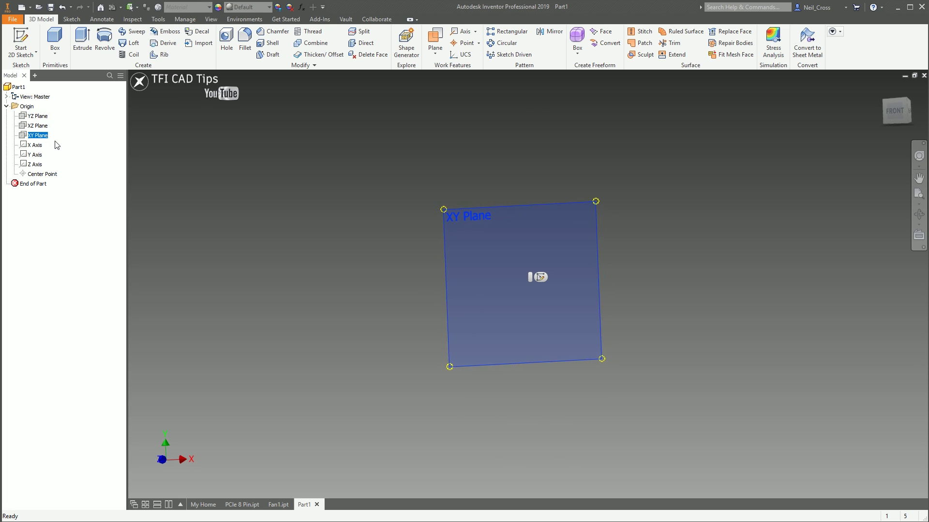
click(102, 115)
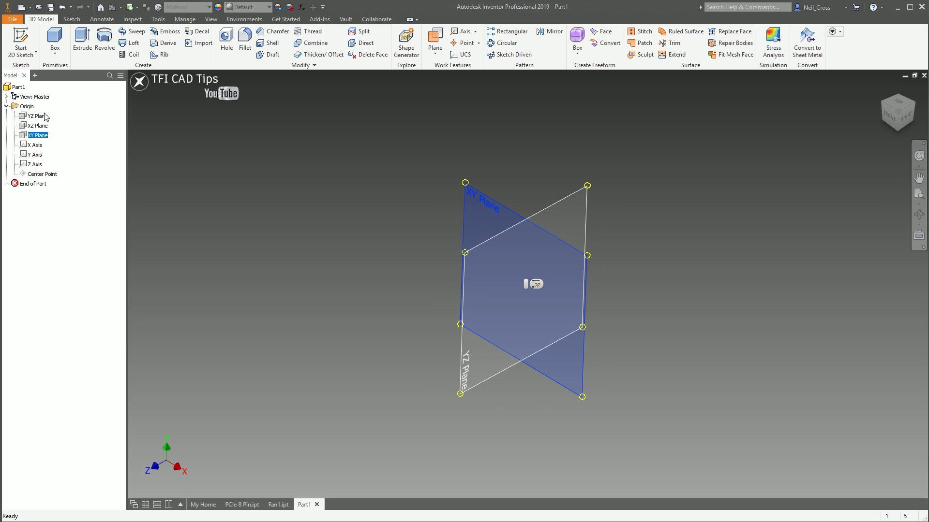
click(37, 126)
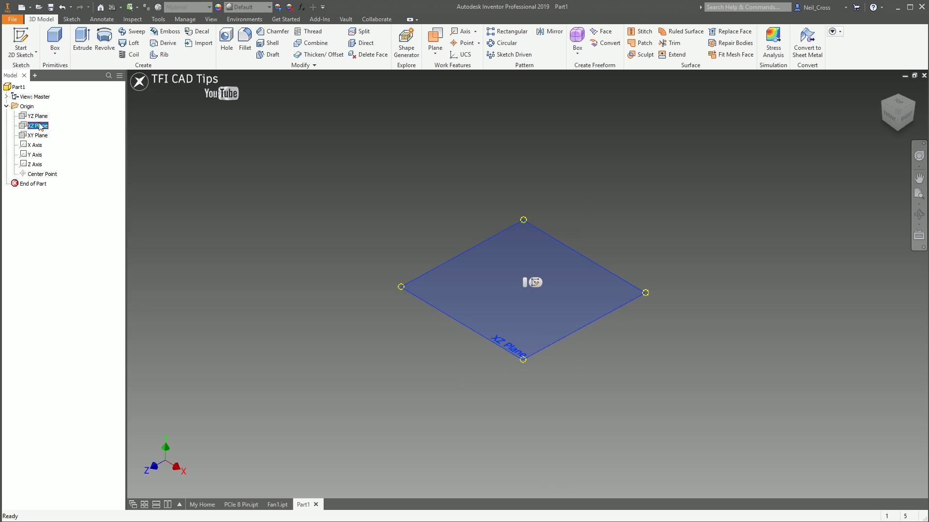
click(38, 135)
click(38, 117)
click(38, 126)
click(39, 135)
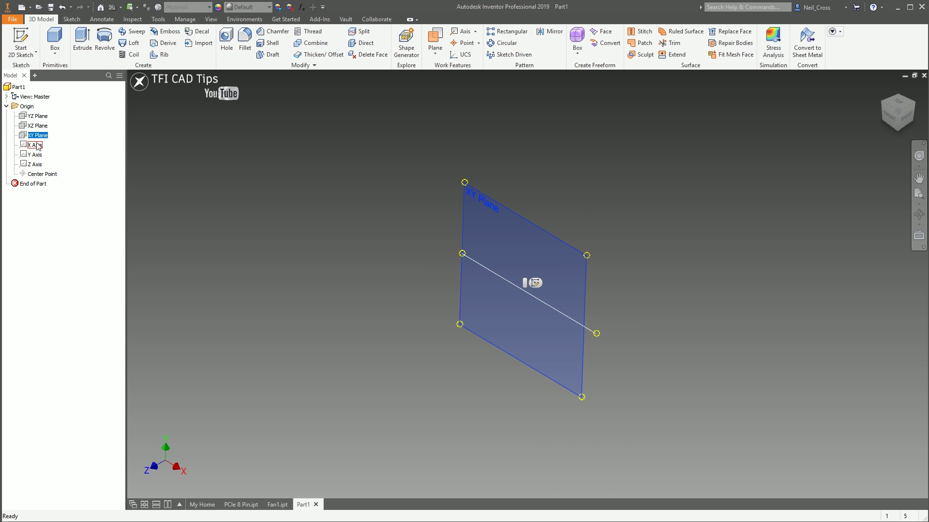
Step: Examine the part's origin axes and center point, including all origin planes and axes highlighted together
click(35, 164)
click(35, 145)
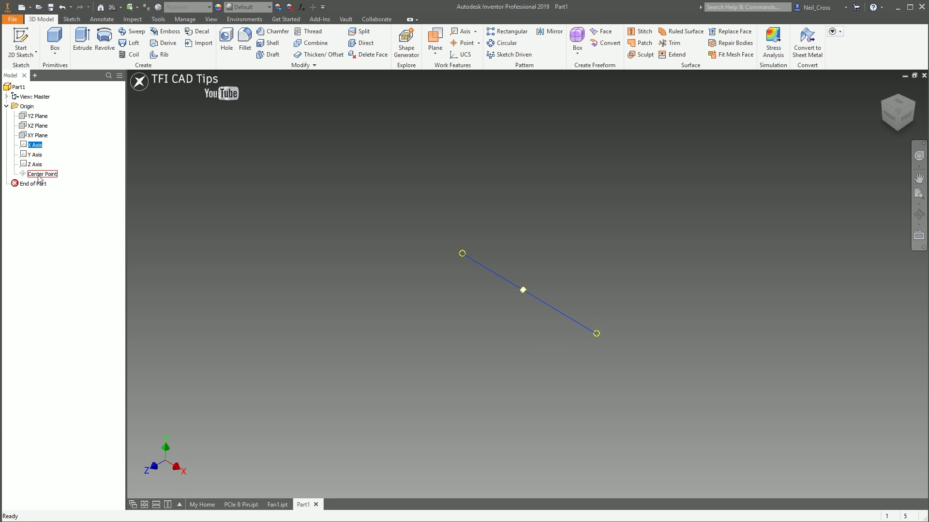
click(35, 164)
shift+click(38, 116)
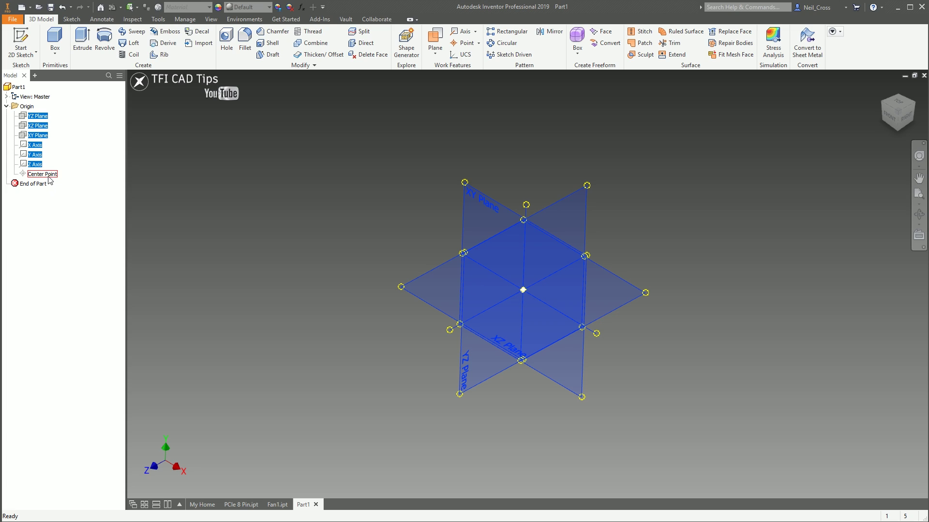
click(45, 175)
click(383, 320)
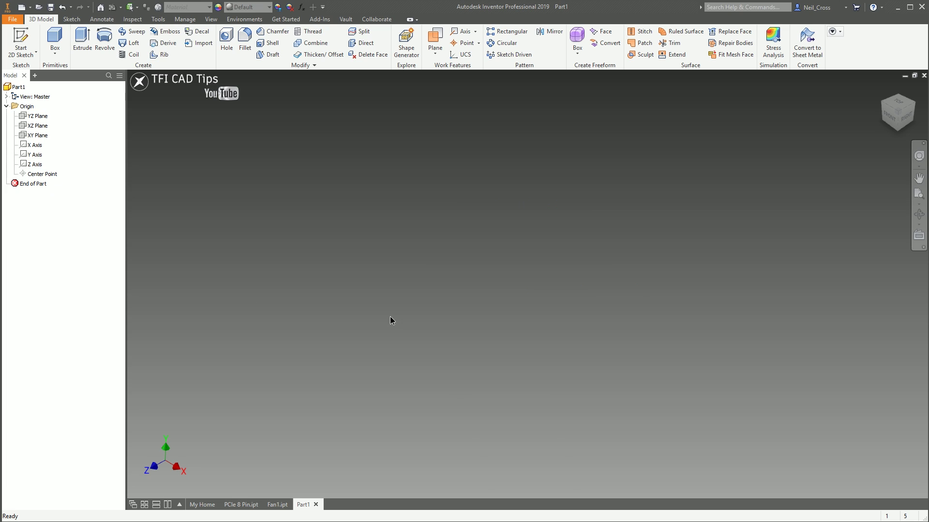
Step: Create an empty 2D sketch on the XZ origin plane and finish it
click(38, 116)
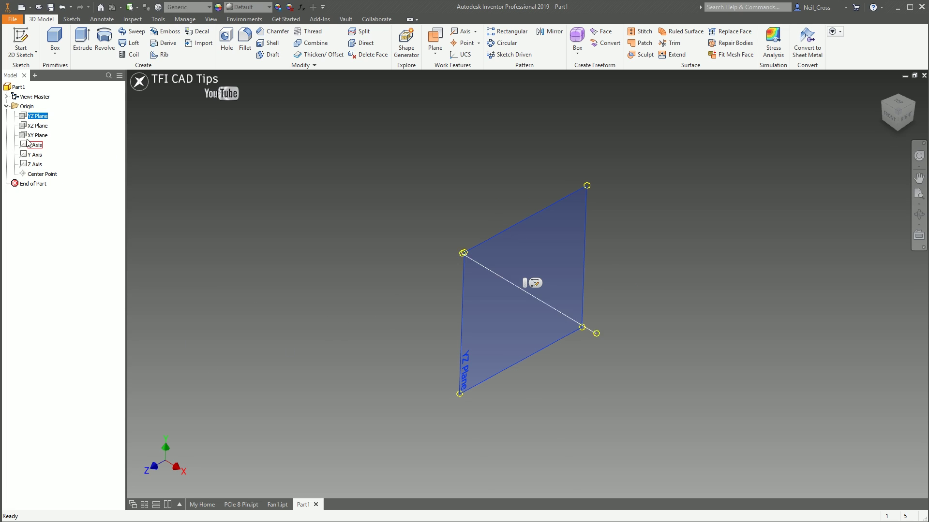
click(36, 126)
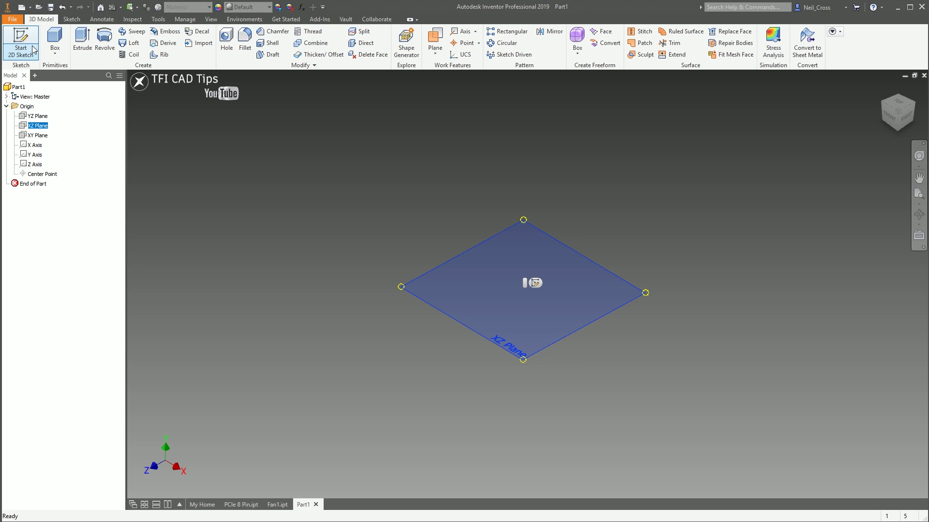
click(28, 43)
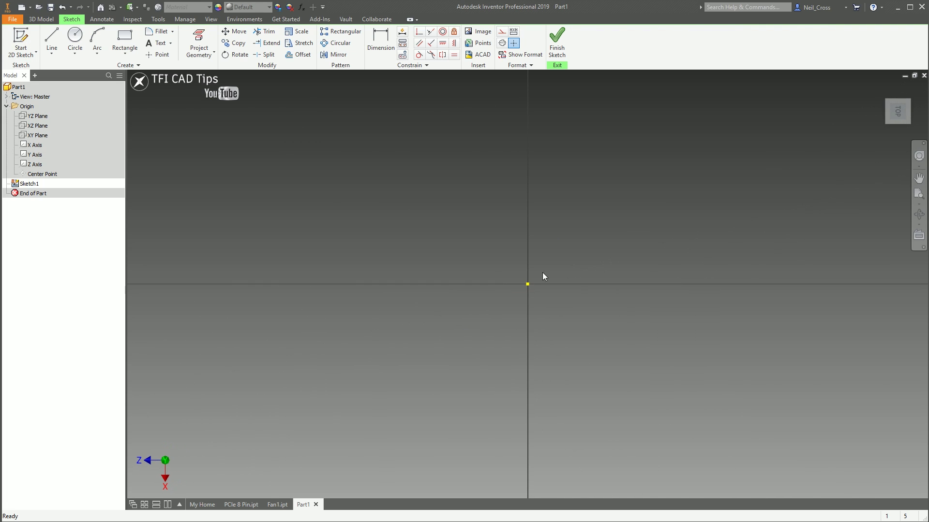
click(556, 41)
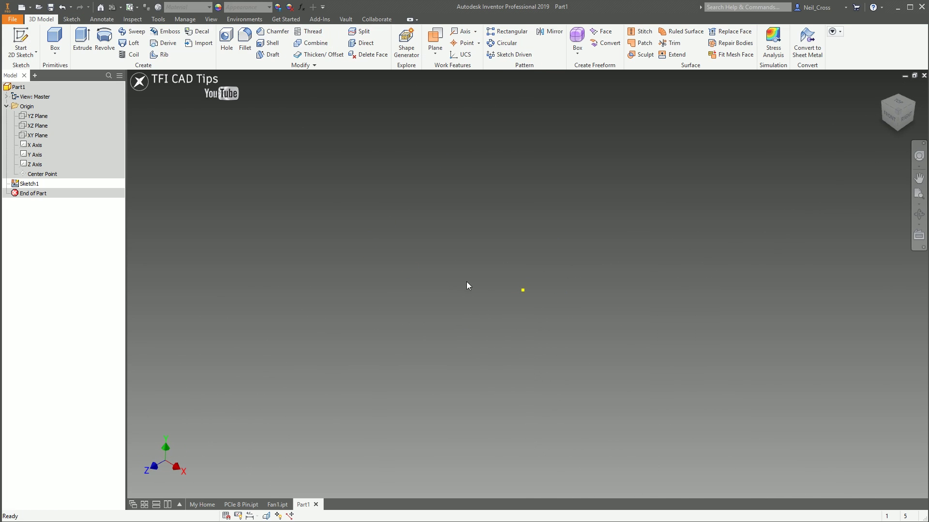
Step: Switch to Fan1.ipt and examine where its origin planes, axes and center point lie relative to the fan
click(276, 505)
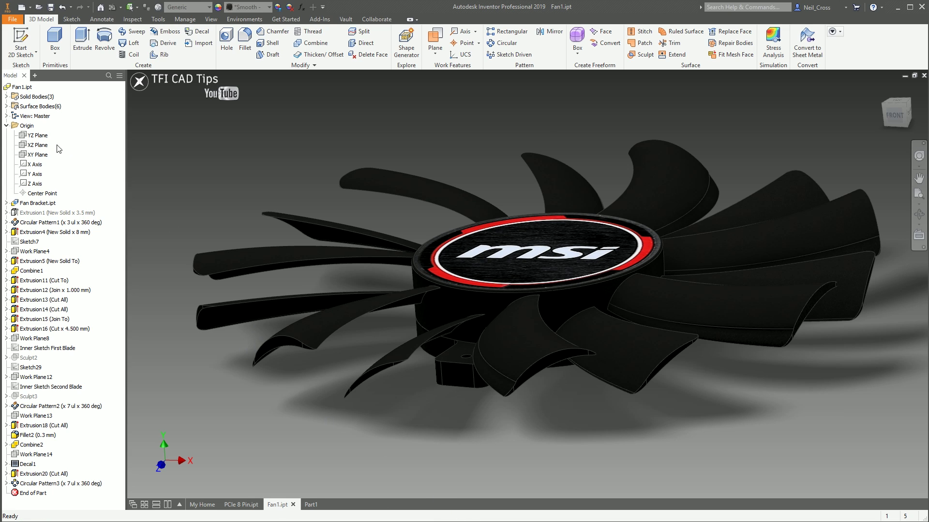
click(39, 136)
shift+click(35, 174)
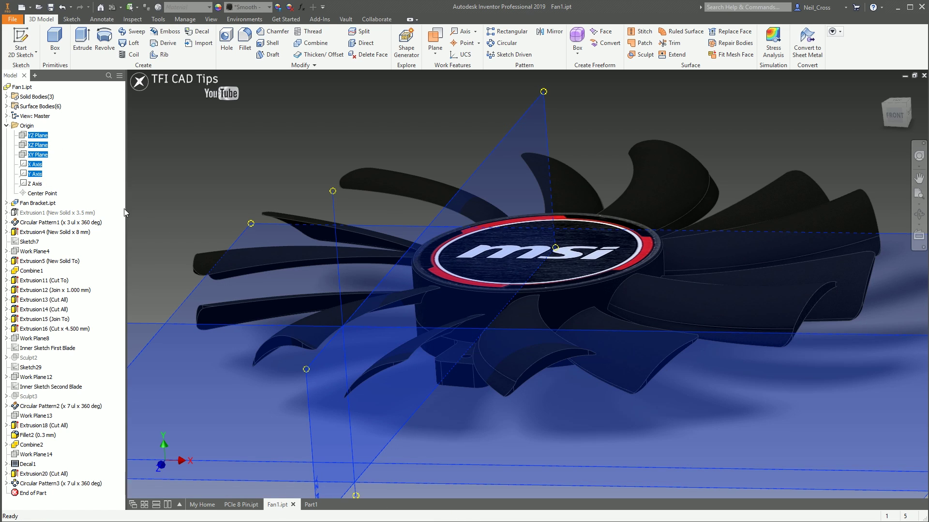
scroll(395, 298, up, 3)
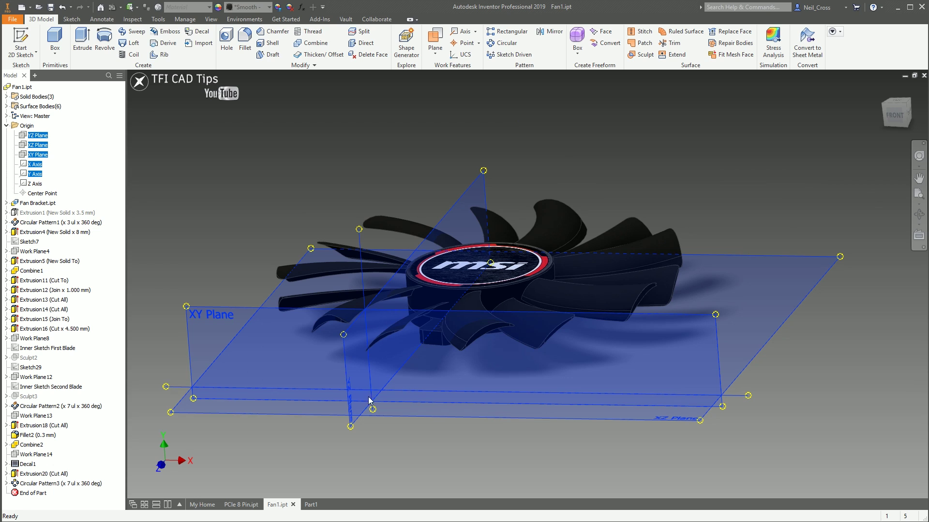
click(36, 185)
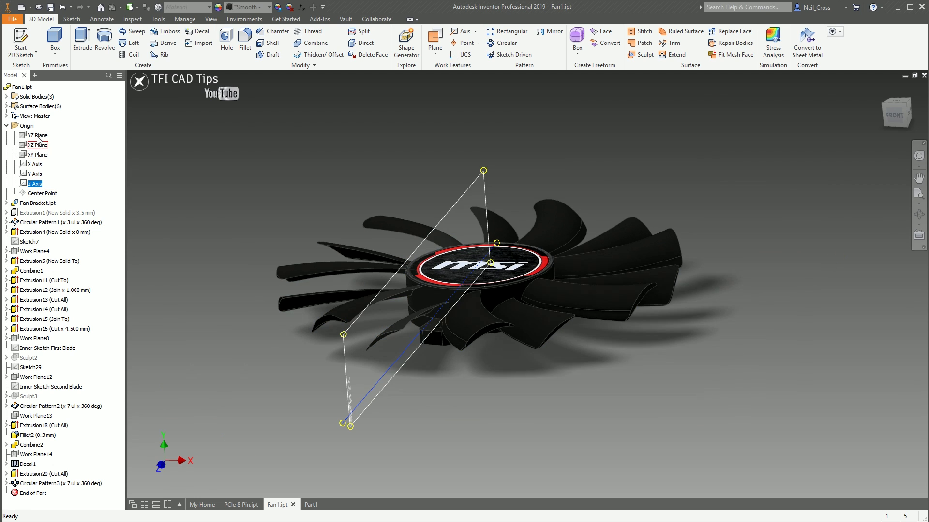
click(39, 136)
shift+click(42, 194)
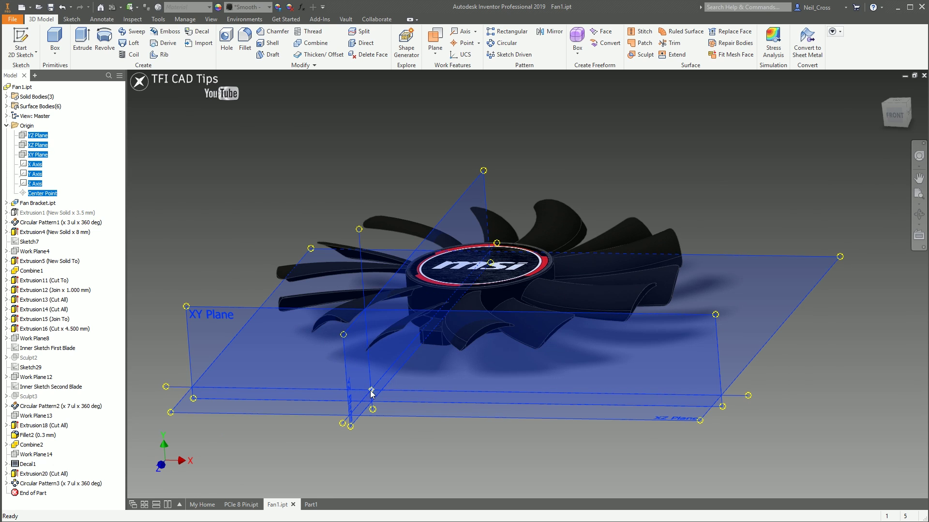
shift+middle_drag(454, 364, 317, 292)
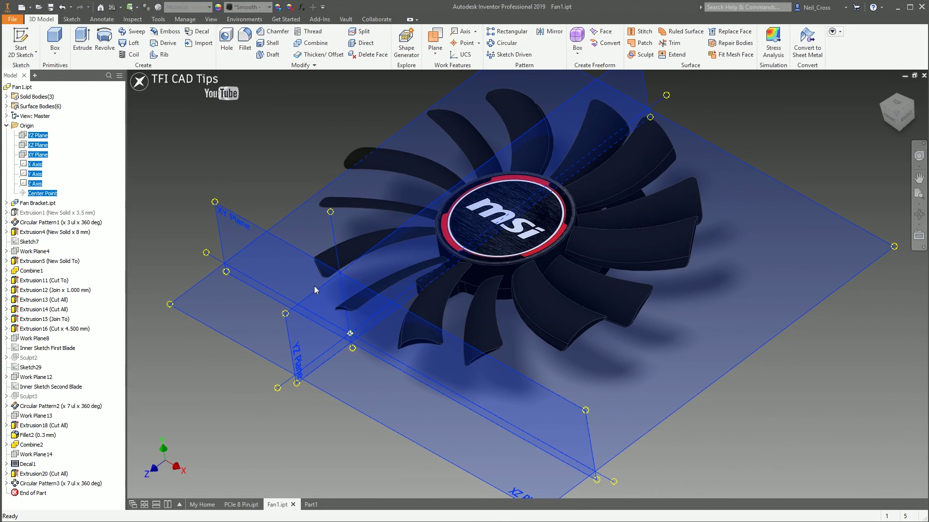
shift+middle_drag(286, 265, 394, 265)
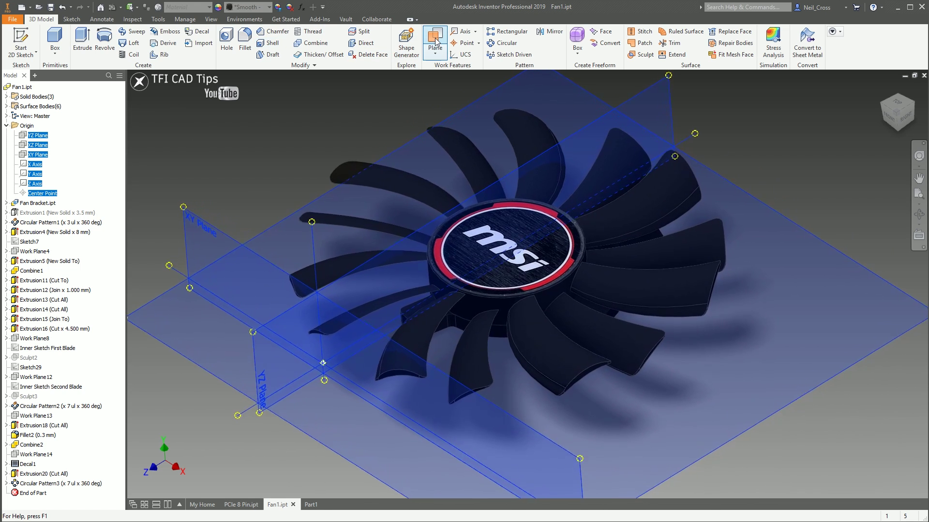
click(721, 175)
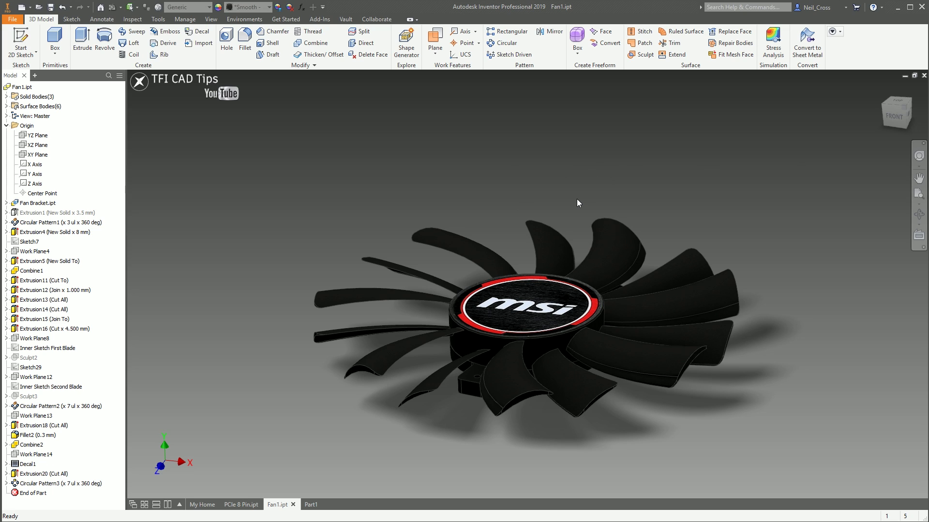
click(434, 53)
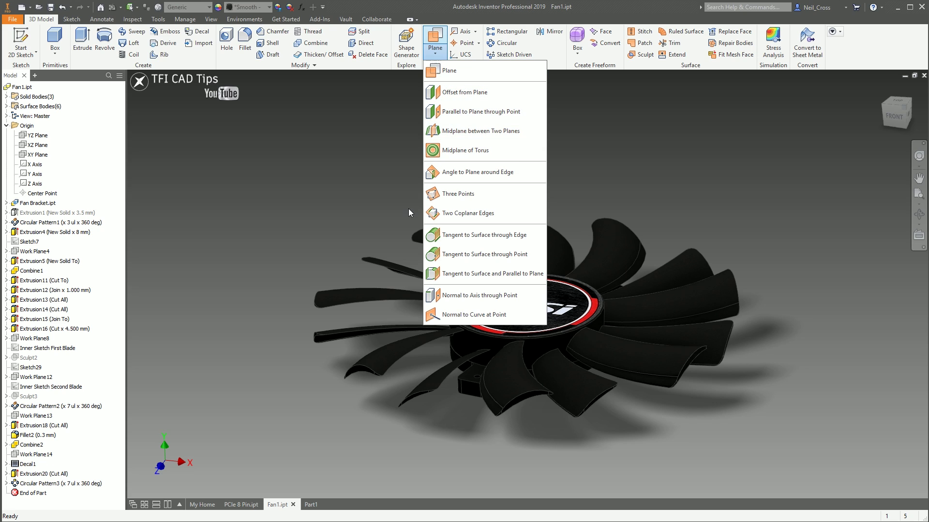
click(447, 198)
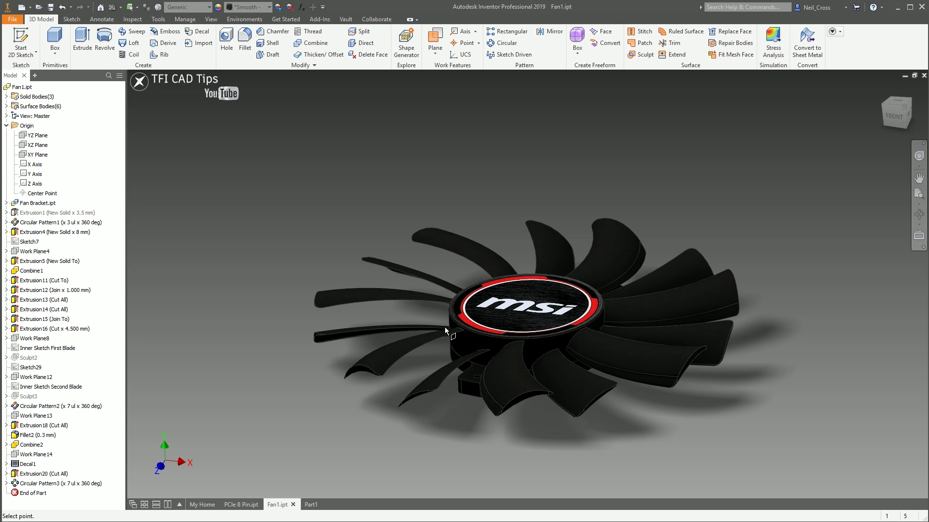
click(434, 48)
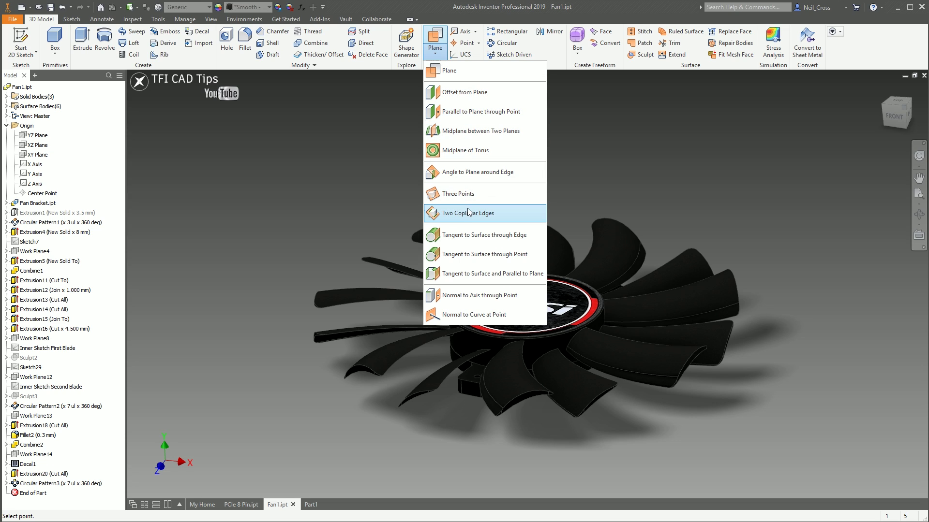
click(455, 71)
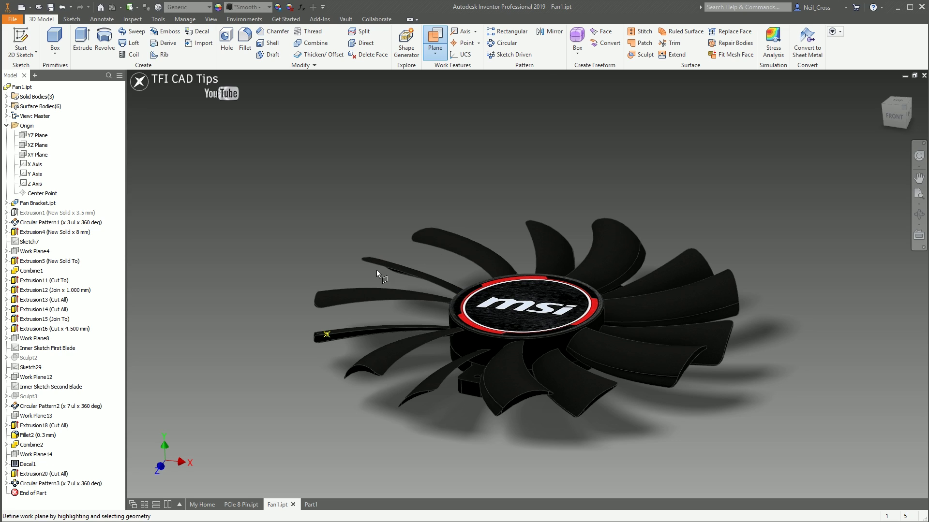
click(365, 262)
click(435, 40)
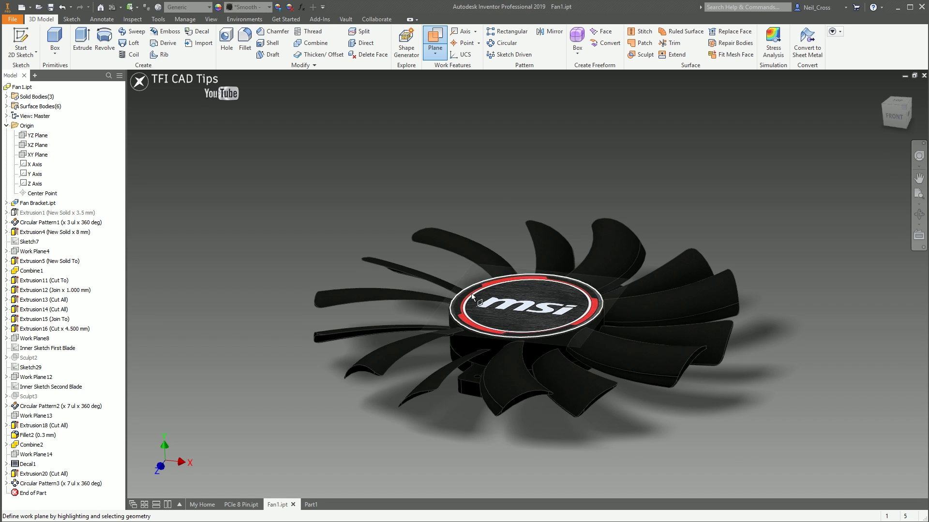
click(437, 54)
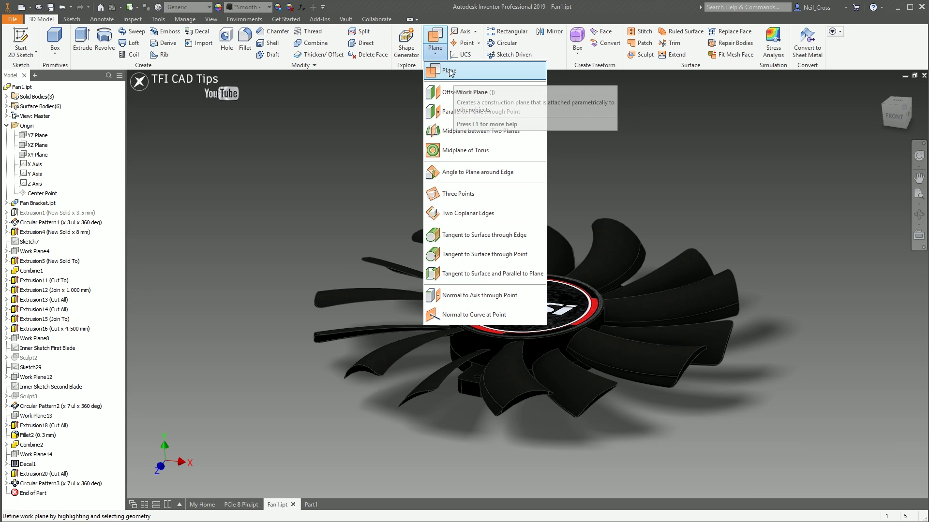
click(476, 33)
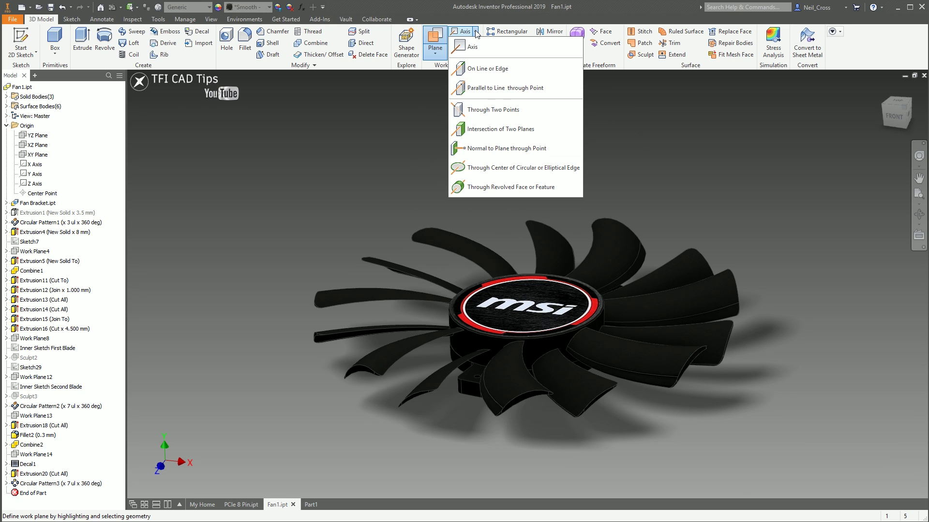
click(476, 33)
Step: Create a work point from the fan hub using Center Point of Torus, leaving the extrusion unedited
click(479, 44)
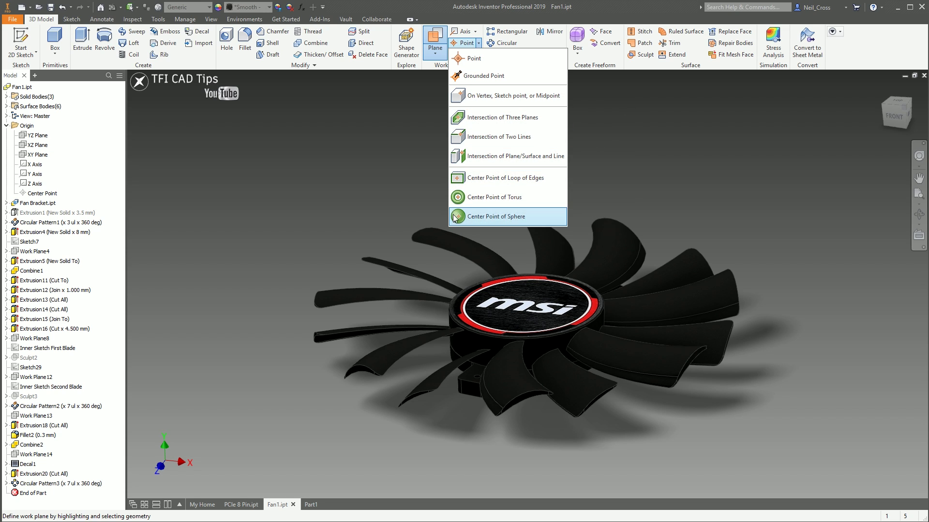
click(479, 204)
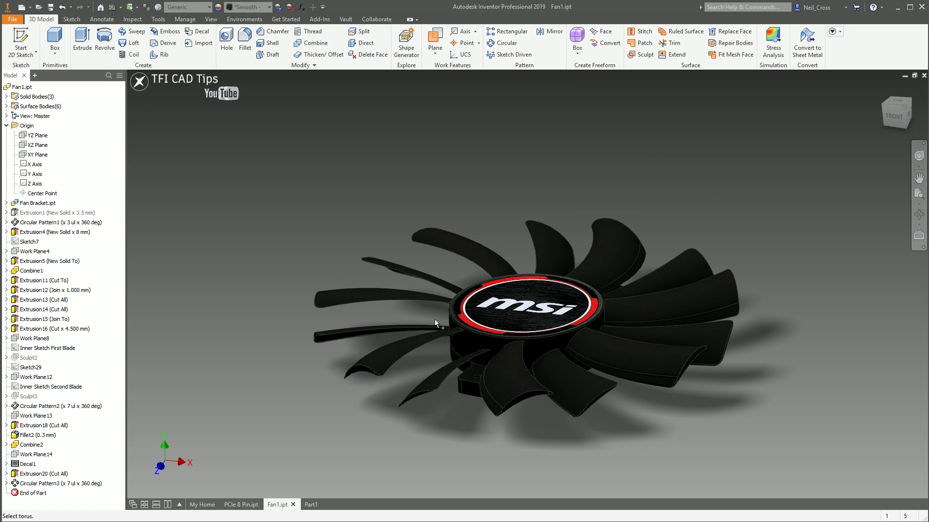
click(474, 333)
double_click(518, 346)
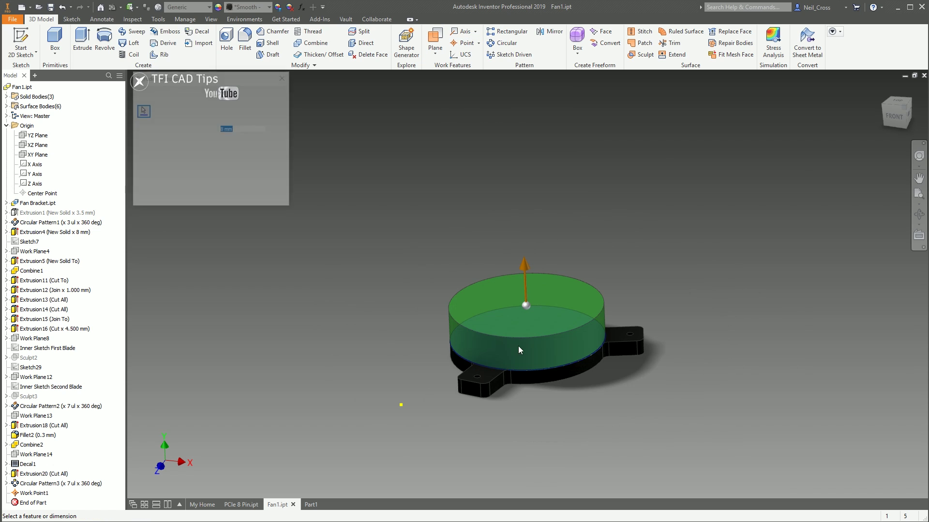
click(270, 194)
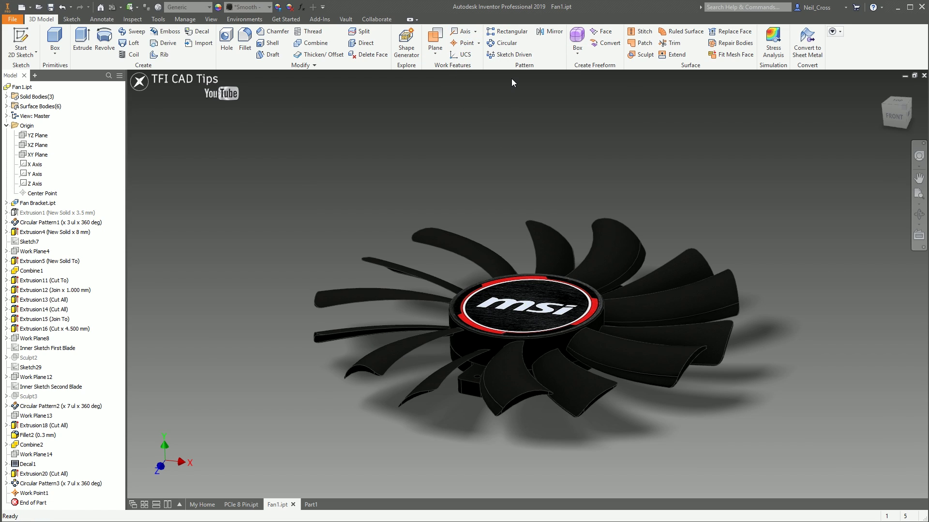
Step: Create a work plane midway between the hub's logo face and the bracket's underside
click(440, 43)
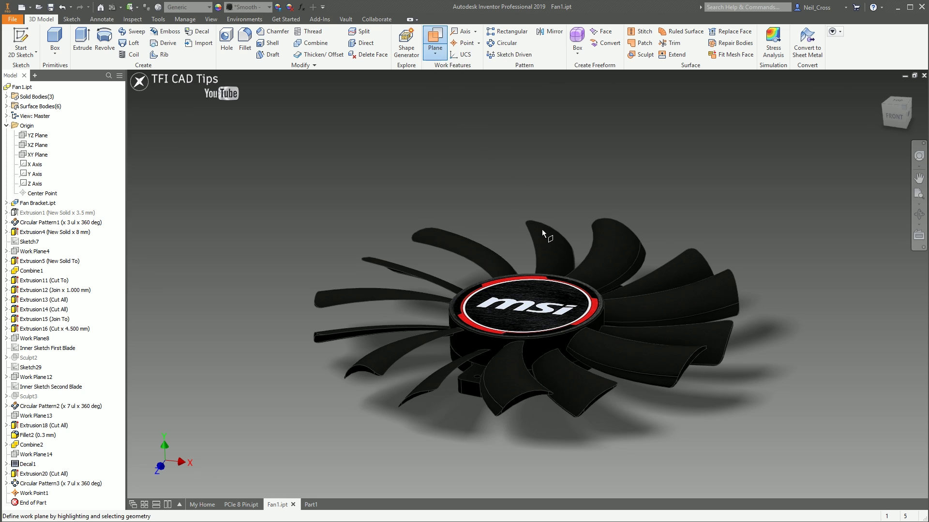
scroll(526, 356, up, 5)
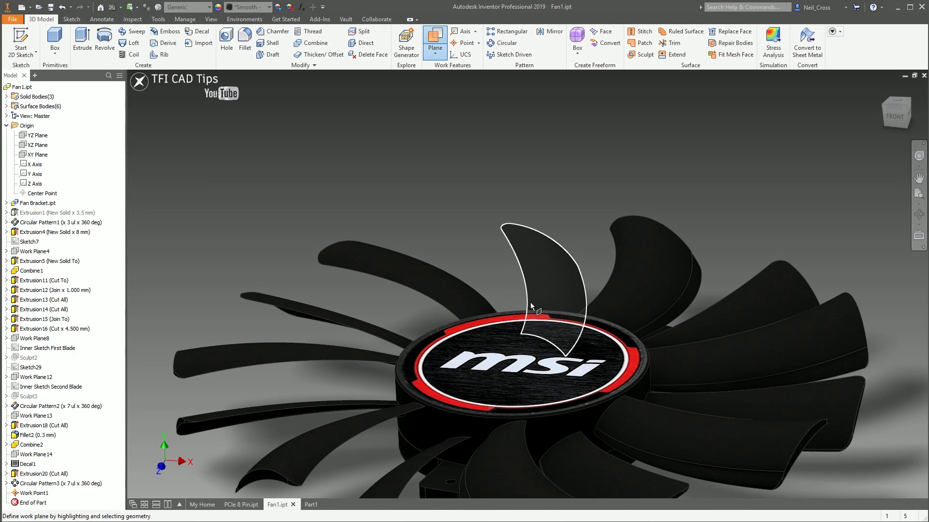
scroll(452, 289, down, 3)
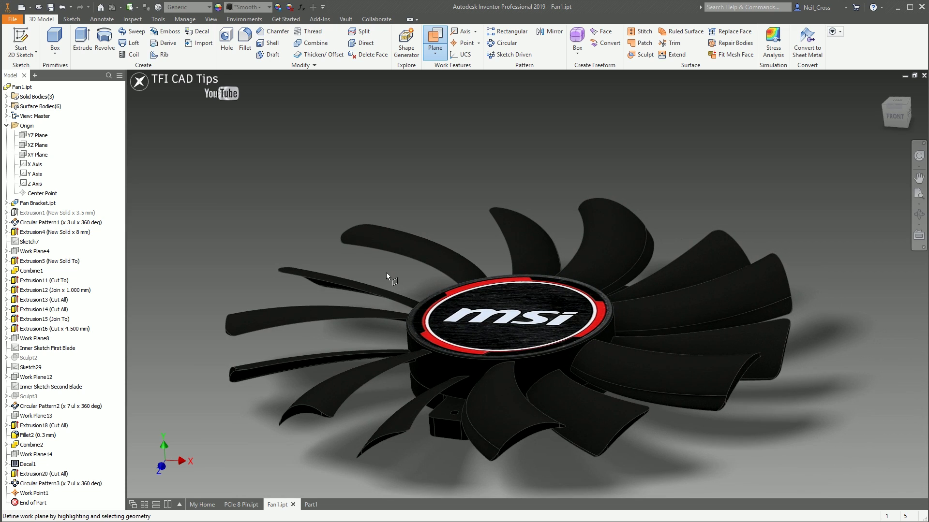
scroll(386, 272, down, 2)
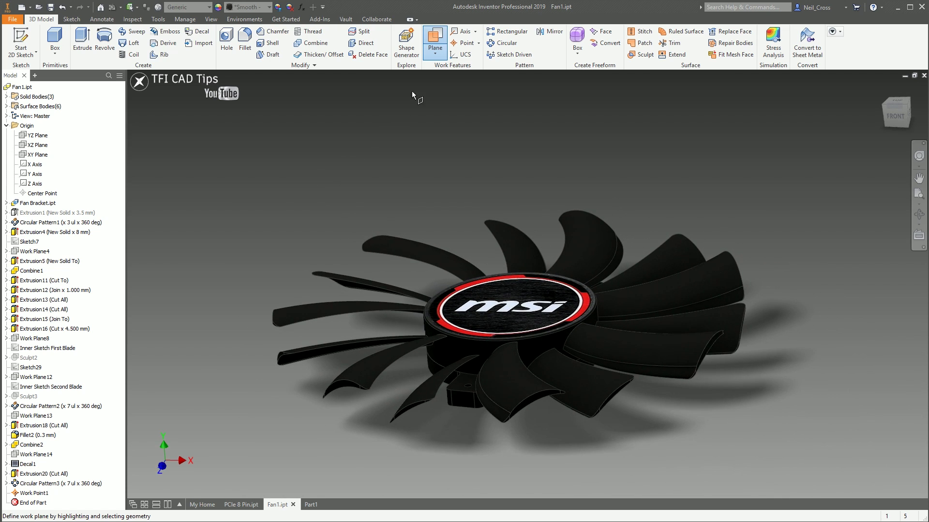
click(434, 52)
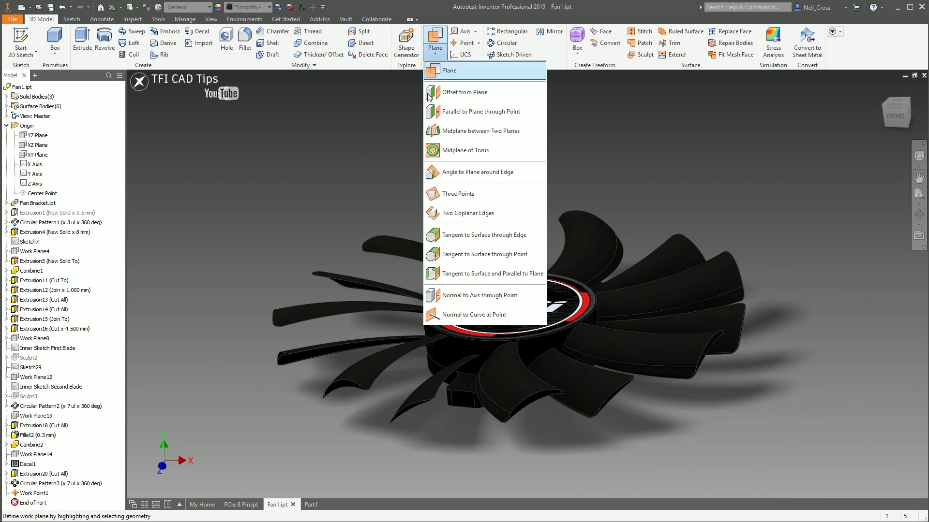
click(455, 75)
click(482, 315)
shift+middle_drag(500, 459, 503, 414)
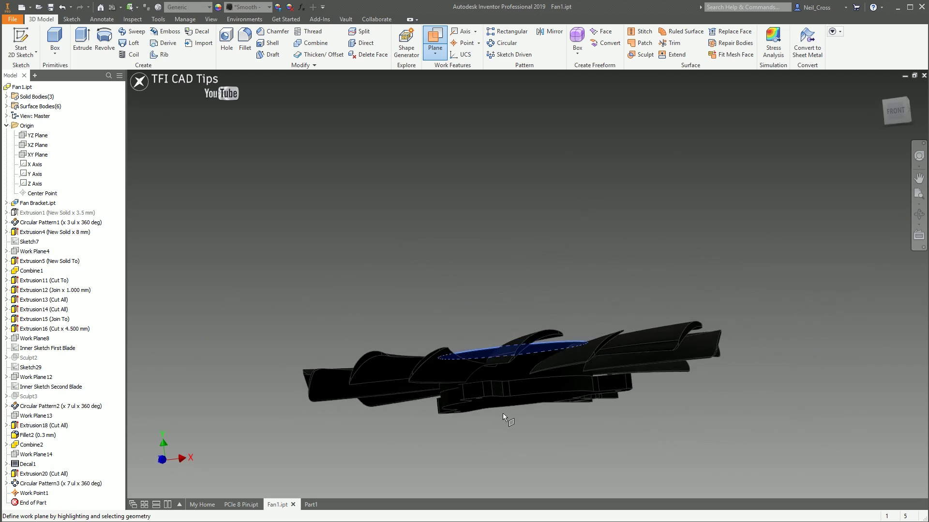
click(512, 403)
shift+middle_drag(546, 437, 460, 224)
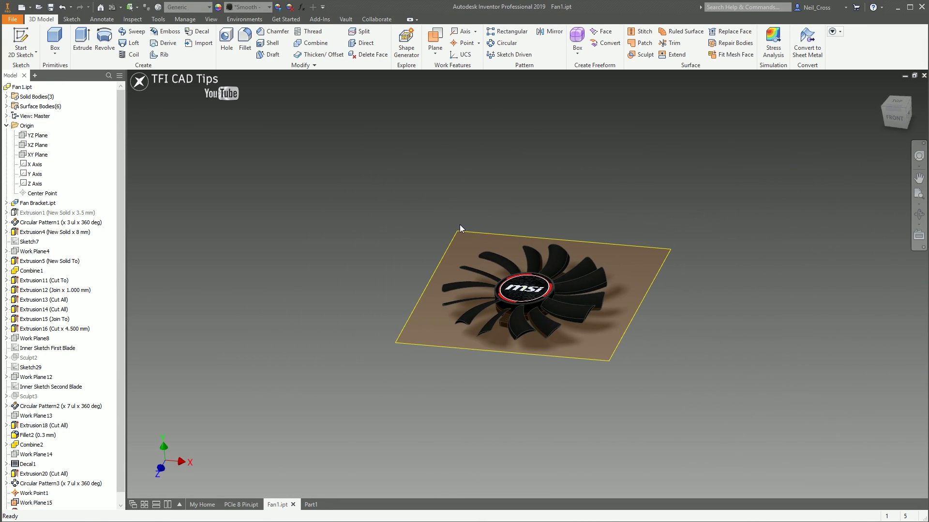
Step: Enlarge the new midplane's displayed boundary well past the fan, and shrink it to a small patch away from the model
click(459, 232)
drag(458, 231, 271, 123)
click(611, 371)
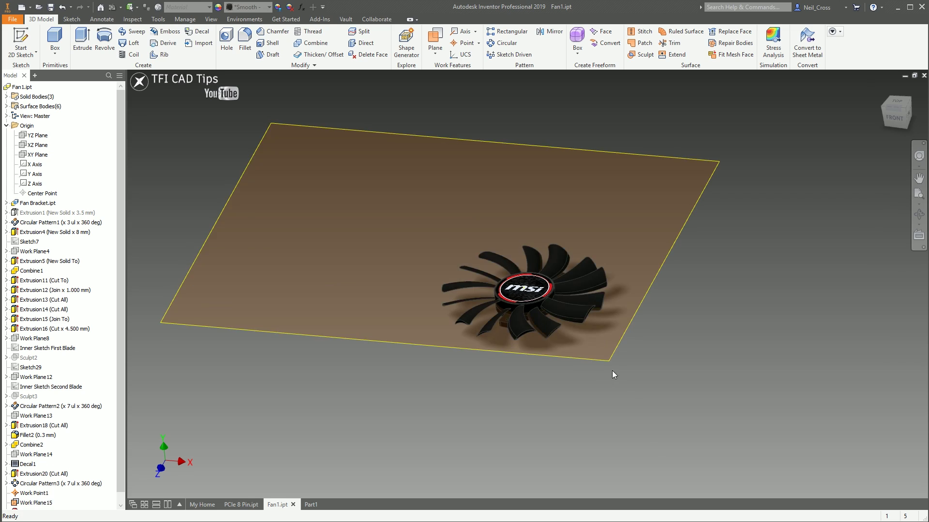
click(610, 362)
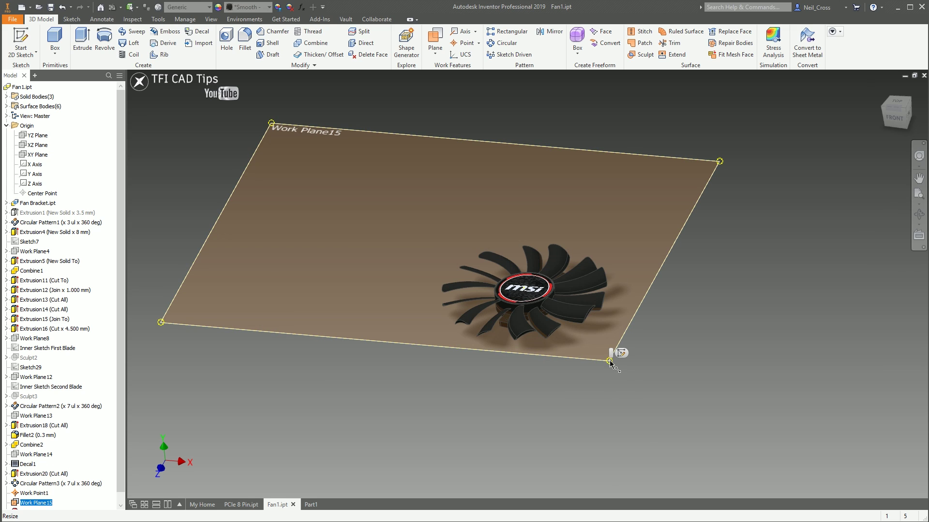
drag(290, 163, 282, 137)
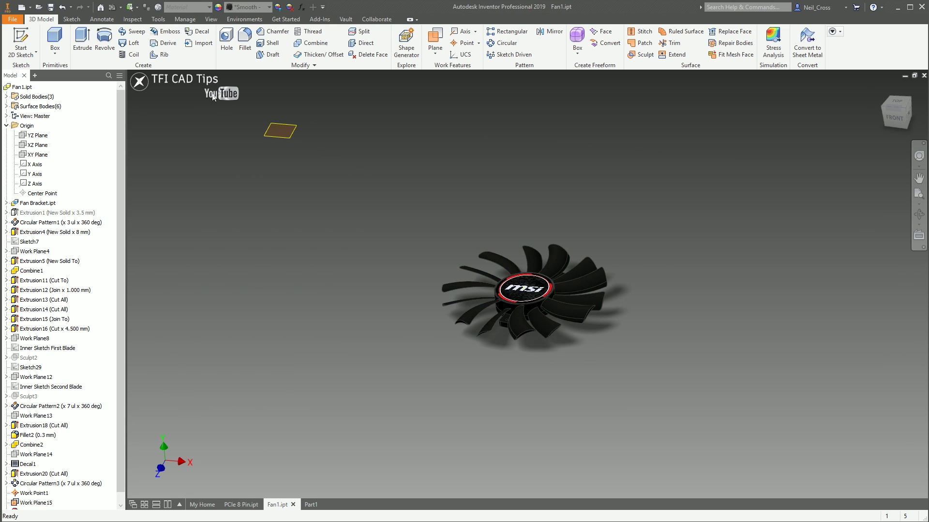
Step: Create a 2D sketch on the shrunken work plane, check how far its drawing area extends, and finish it without drawing anything
click(289, 141)
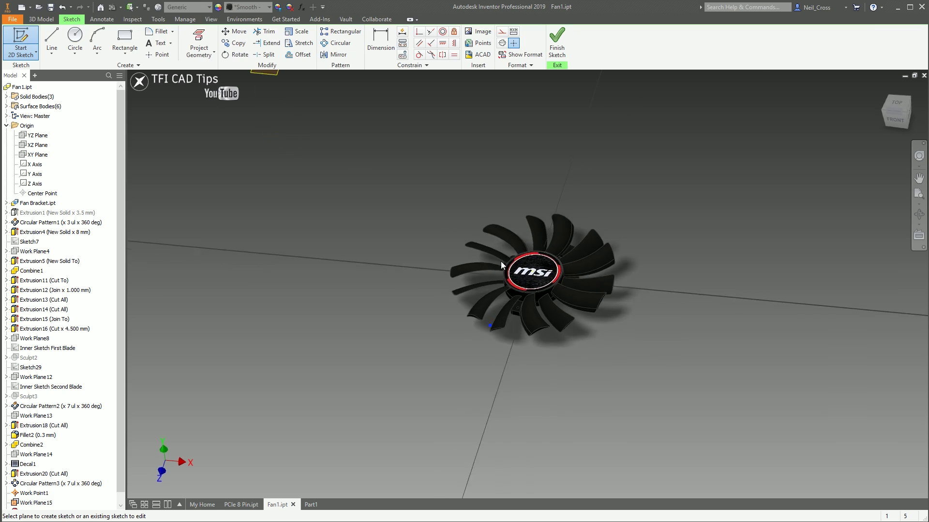
key(r)
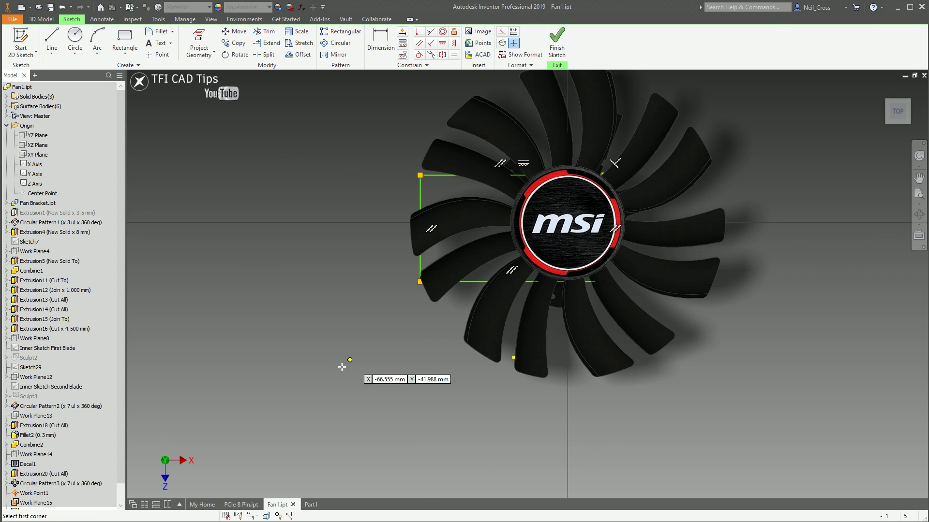
scroll(387, 300, down, 5)
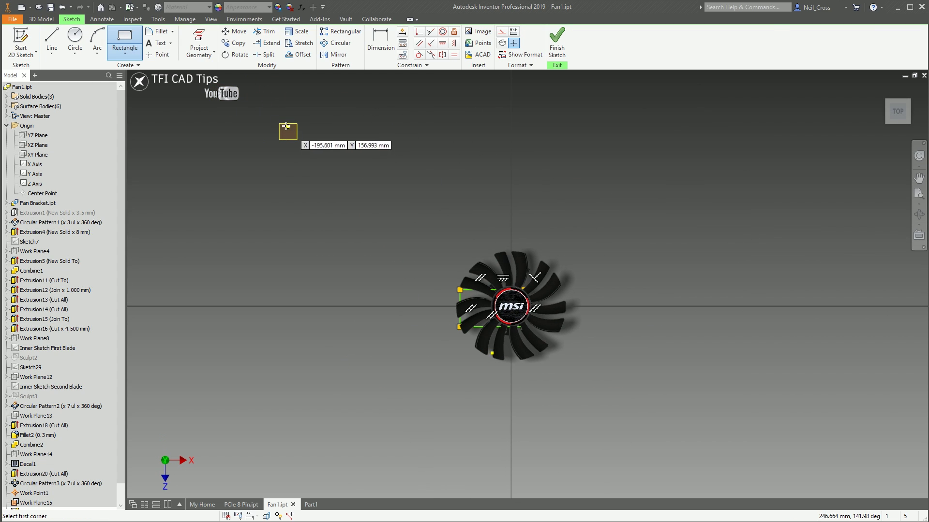
scroll(302, 148, down, 3)
scroll(412, 241, down, 12)
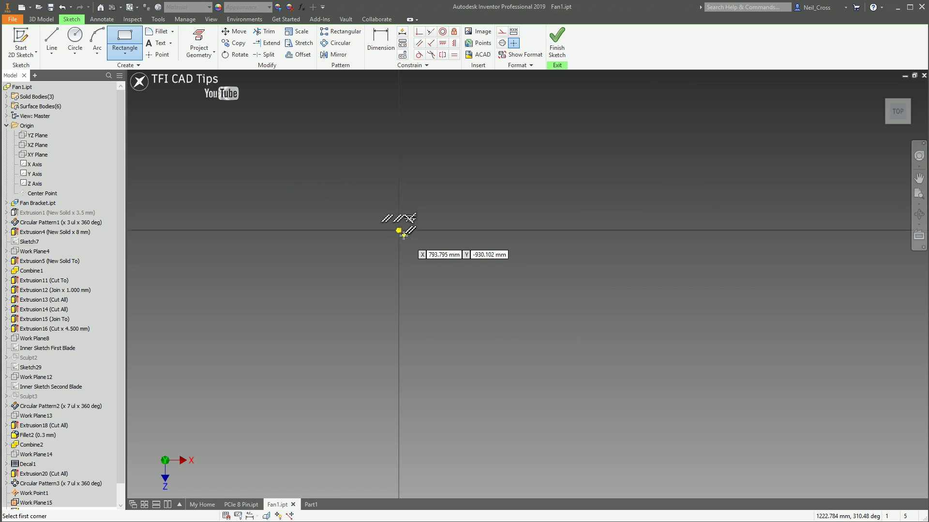
key(Escape)
middle_click(587, 155)
middle_click(587, 155)
click(564, 50)
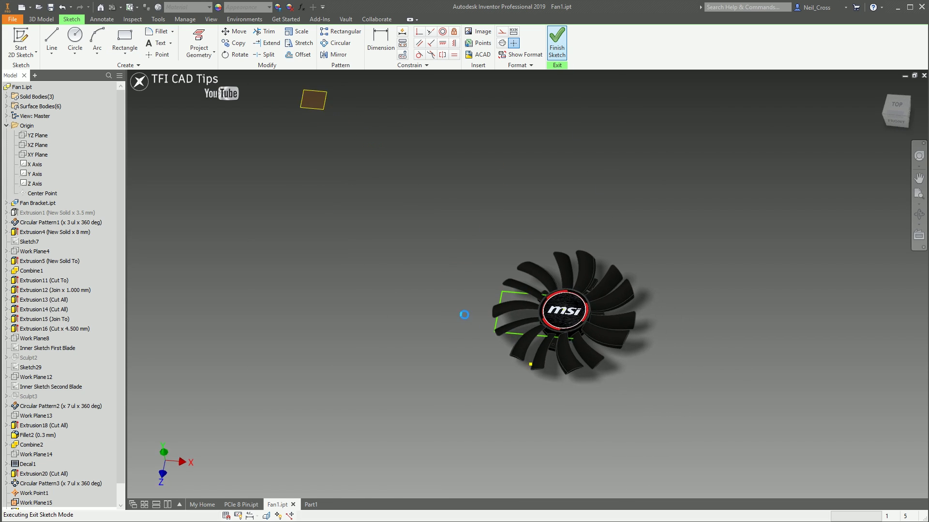
Step: Switch to PCIe 8 Pin.ipt and examine the small off-center hole in the end of the upper corner pin
click(250, 504)
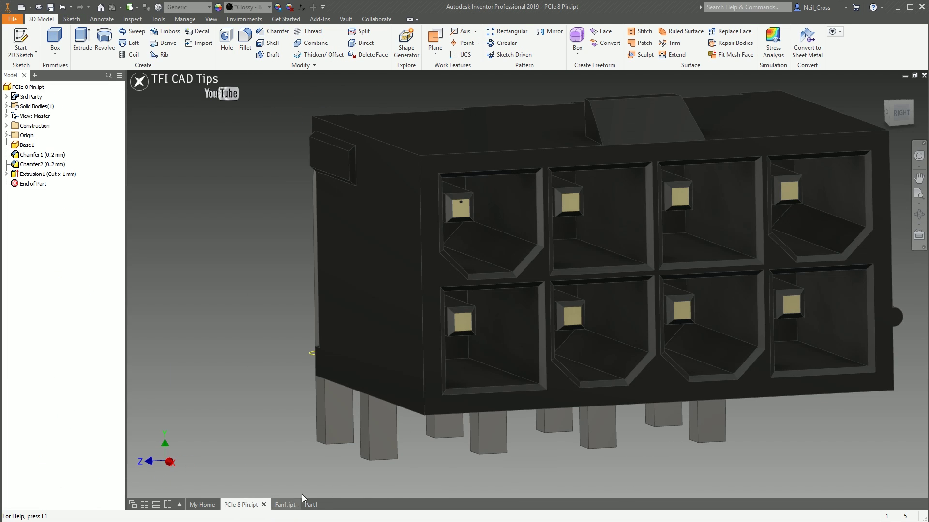
scroll(473, 205, up, 8)
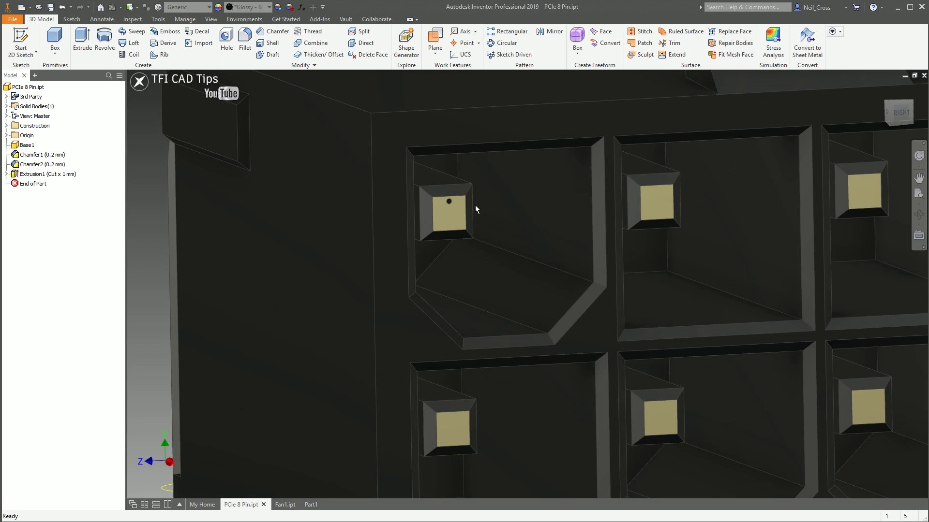
middle_drag(471, 241, 483, 275)
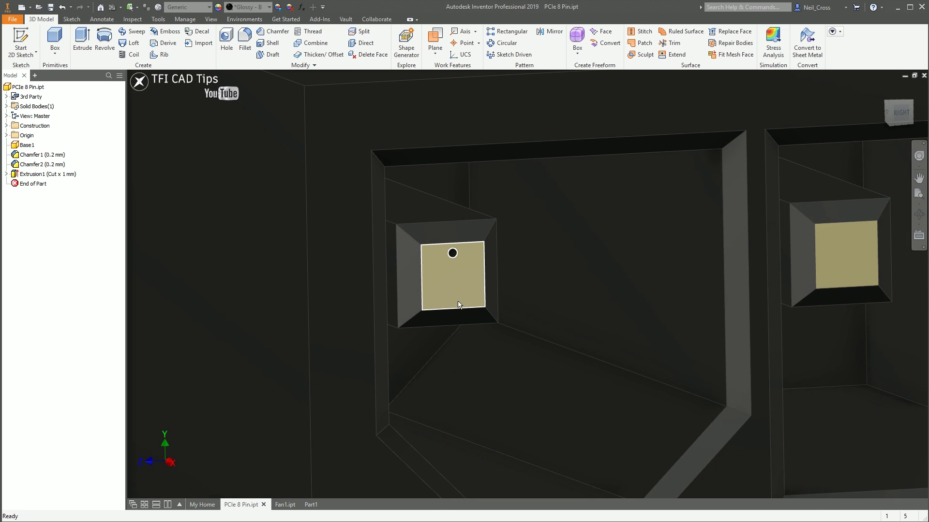
Step: Create a work axis through the center of the rounded bend on the outermost long pin at the connector's back
click(461, 34)
scroll(483, 251, down, 10)
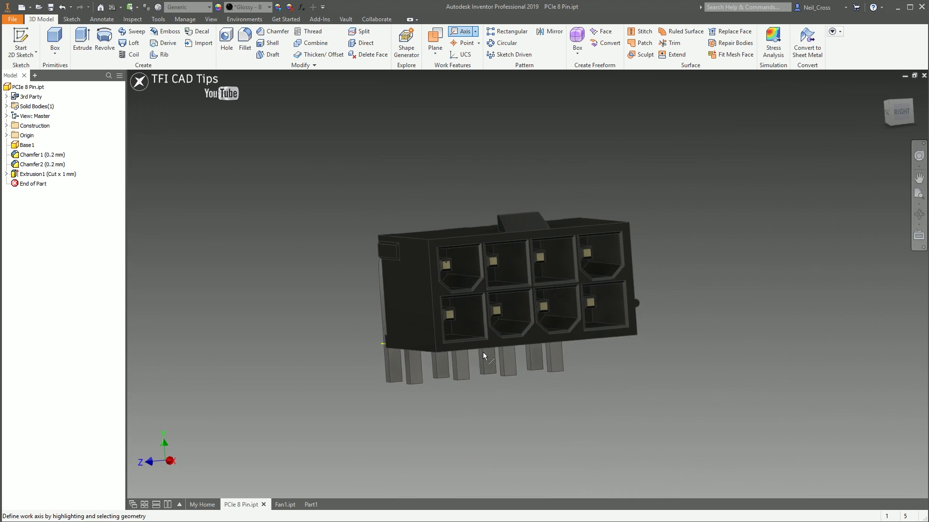
shift+middle_drag(460, 402, 431, 335)
scroll(450, 340, up, 5)
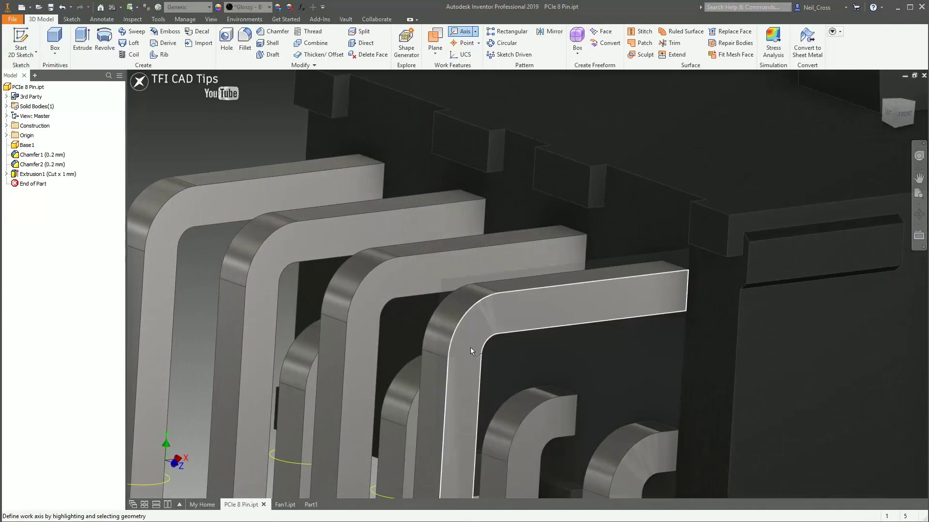
click(454, 319)
scroll(457, 358, down, 3)
shift+middle_drag(457, 362, 407, 79)
Step: Create one work axis along the housing's upper side edge and another through two diagonally opposite corners of the side tab
click(461, 32)
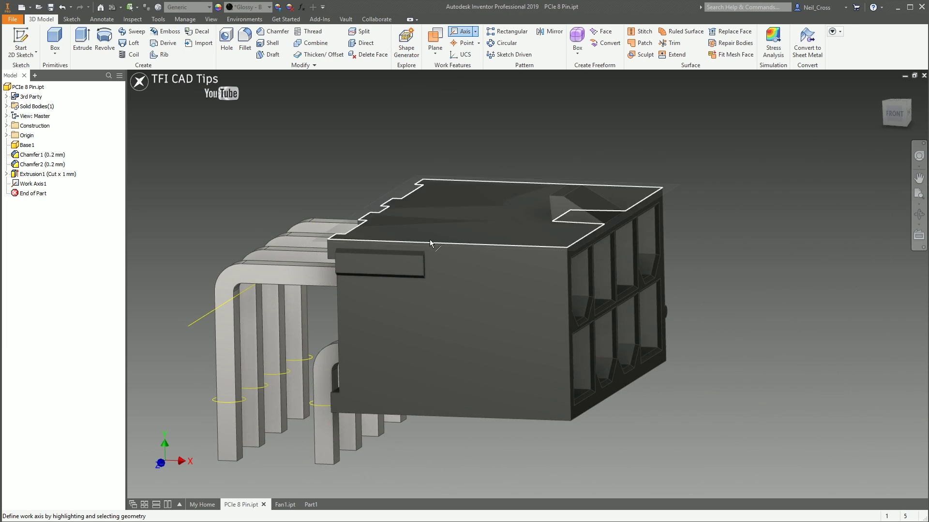
click(443, 242)
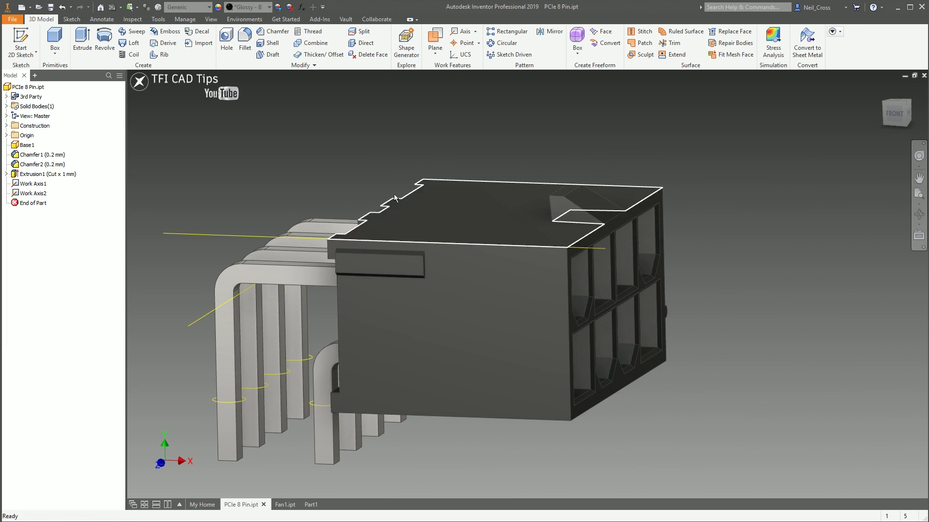
click(461, 32)
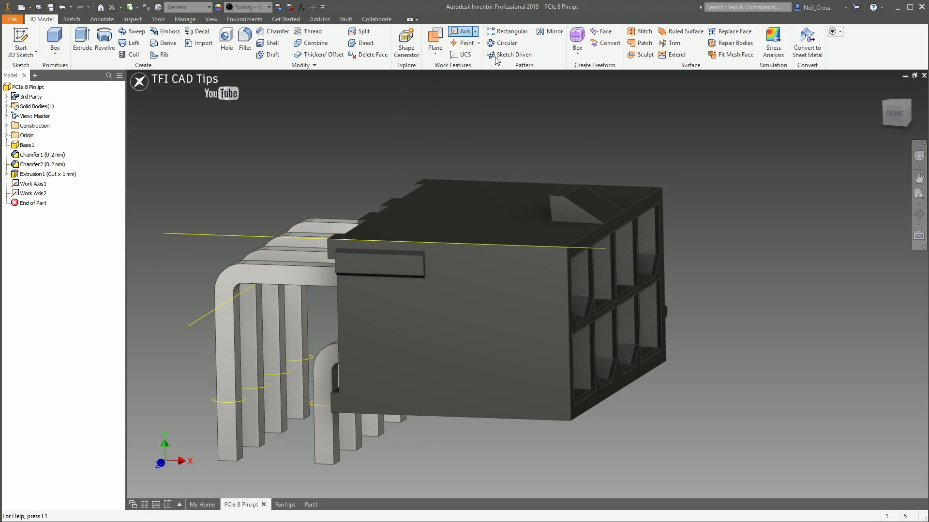
click(425, 279)
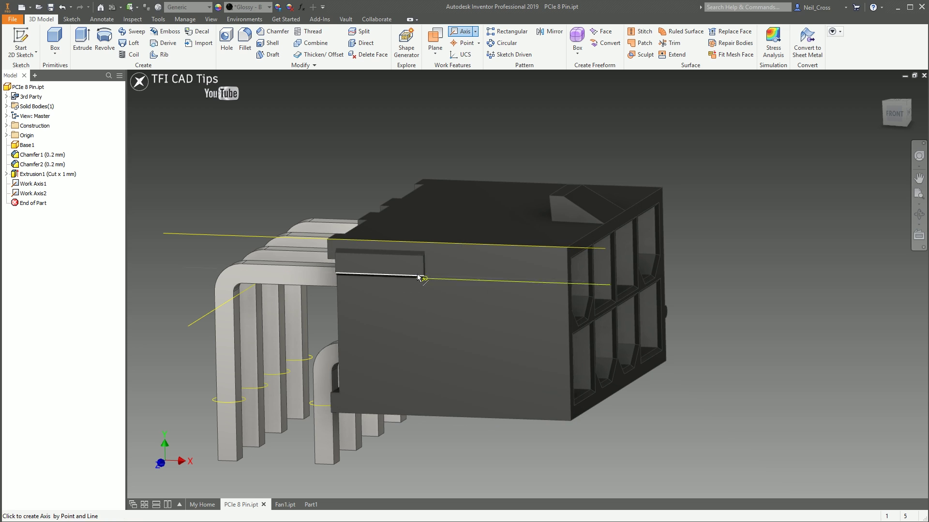
click(337, 254)
shift+middle_drag(348, 262, 595, 310)
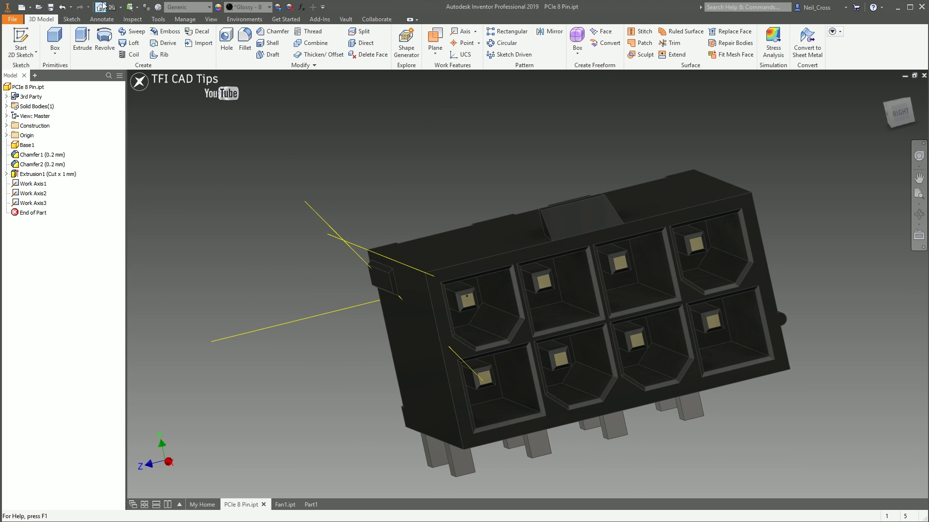
Step: Create a work plane midway between the two side faces of the block surrounding the pin with the small hole
scroll(424, 299, down, 6)
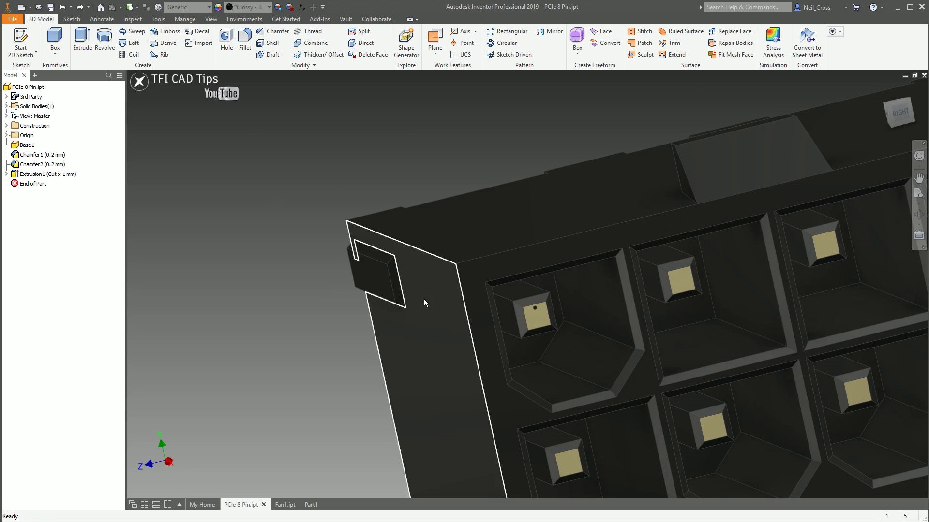
scroll(582, 294, down, 3)
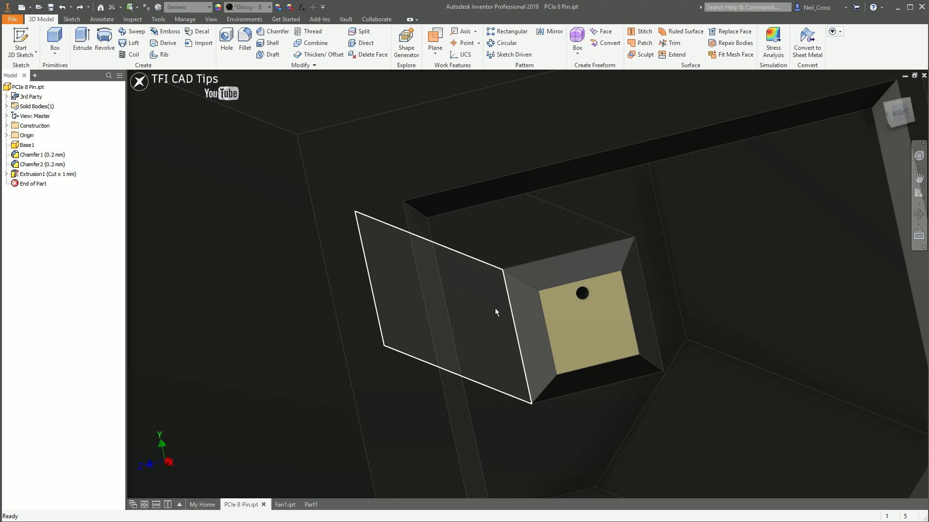
scroll(495, 308, up, 1)
click(438, 42)
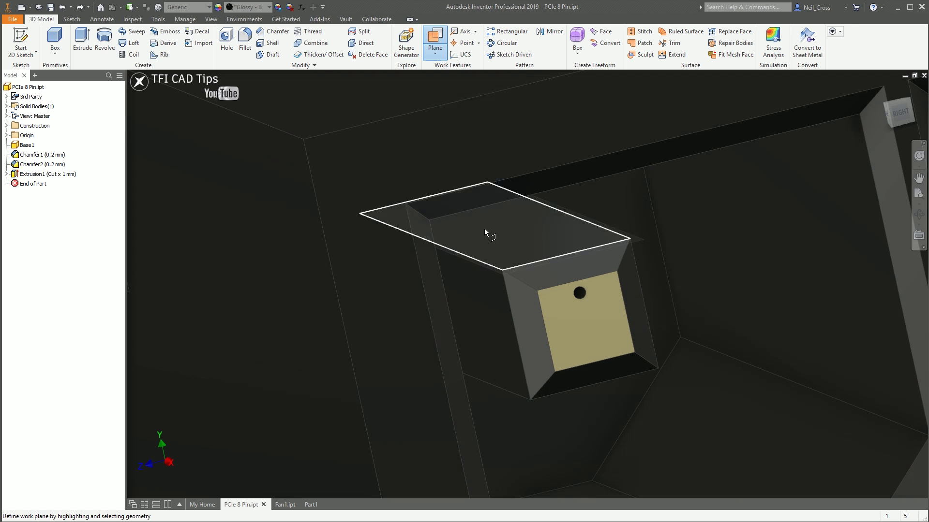
click(492, 314)
click(666, 321)
Step: Create a second work plane midway between the upper and lower faces of the same pin block
scroll(671, 351, up, 8)
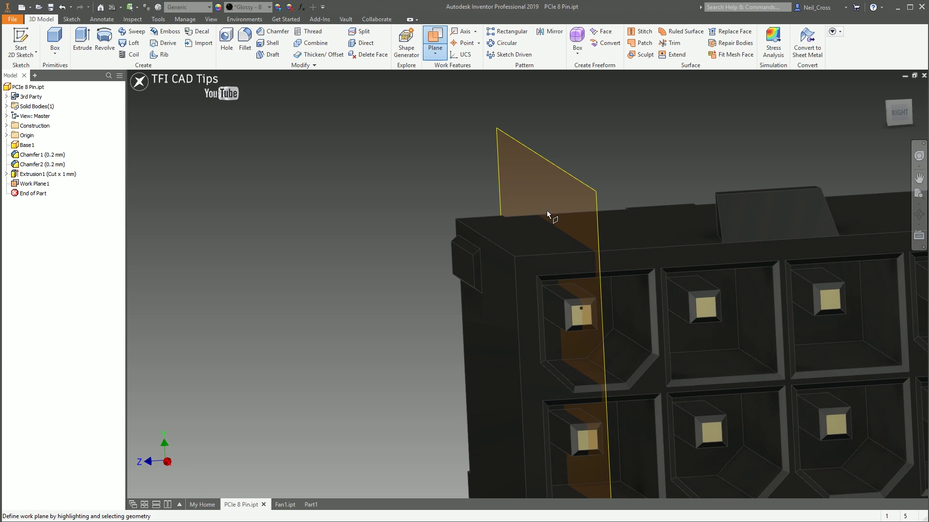
click(575, 301)
click(585, 347)
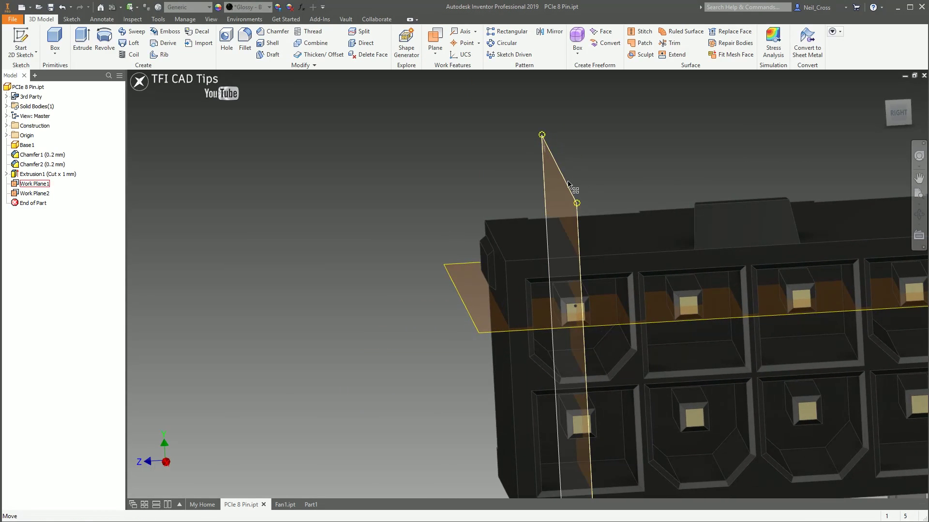
Step: Create a work axis at the intersection of the vertical and horizontal midplanes, running through the center of the pin
click(569, 186)
ctrl+click(469, 313)
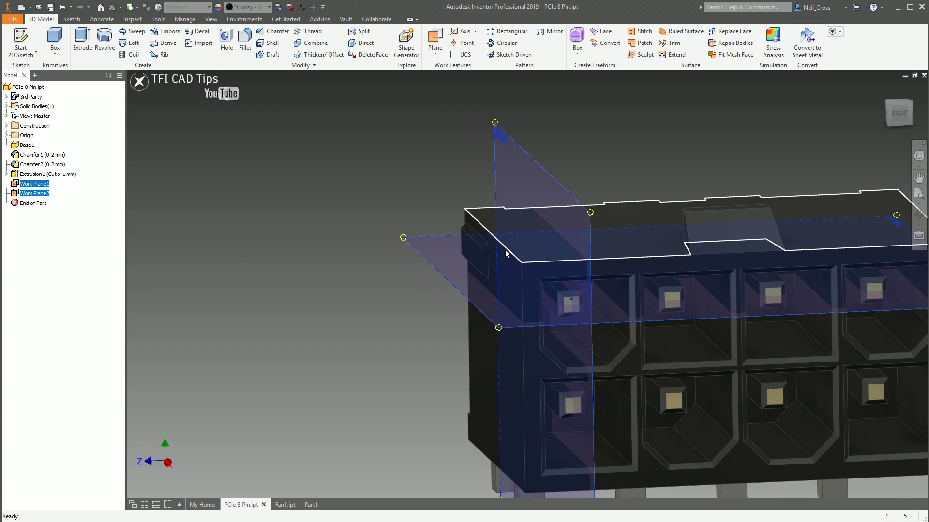
click(585, 148)
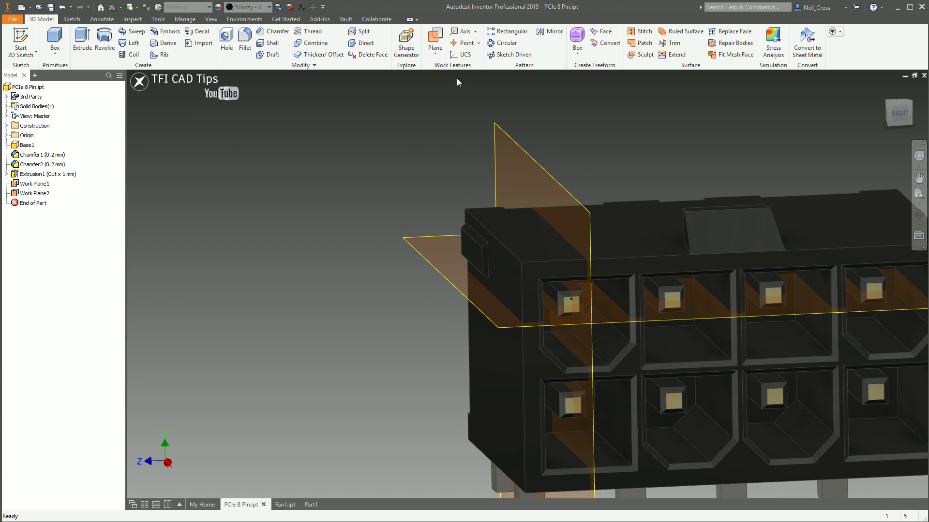
click(464, 31)
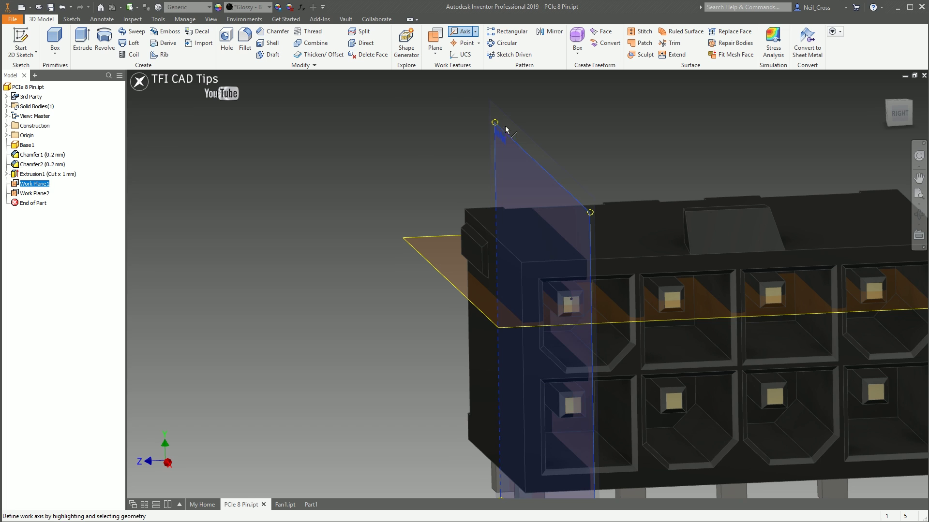
click(417, 237)
scroll(581, 304, up, 5)
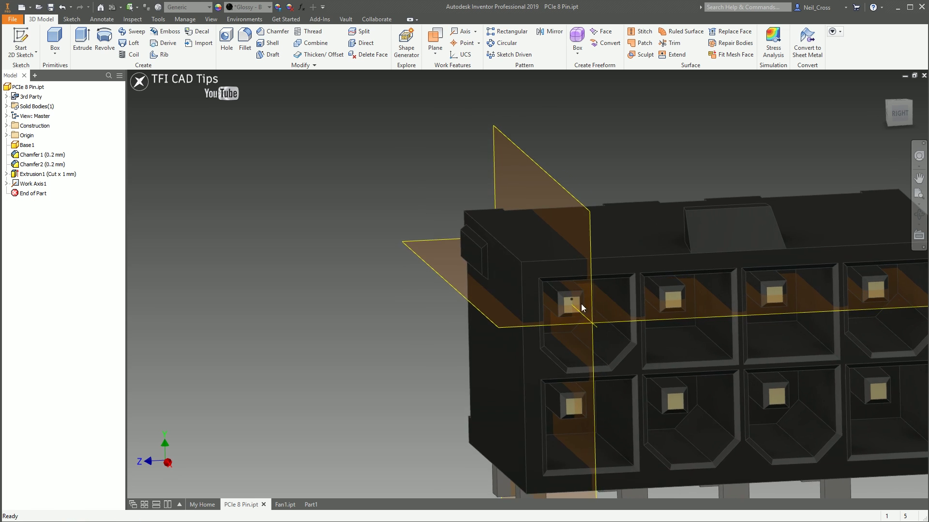
scroll(490, 335, up, 5)
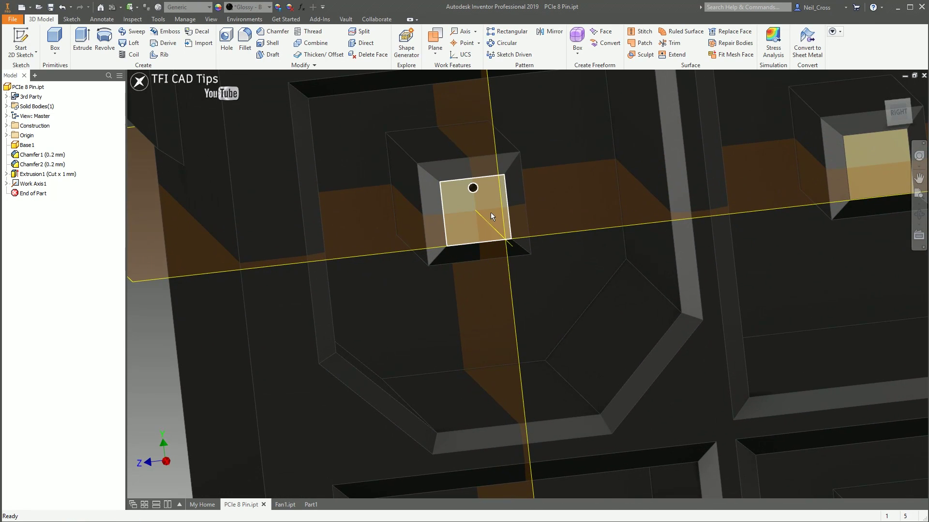
Step: Pattern the small hole in the pin's end face circularly around the pin's center axis, with 6 occurrences over 360 deg
scroll(484, 198, up, 3)
key(ctrl+shift+o)
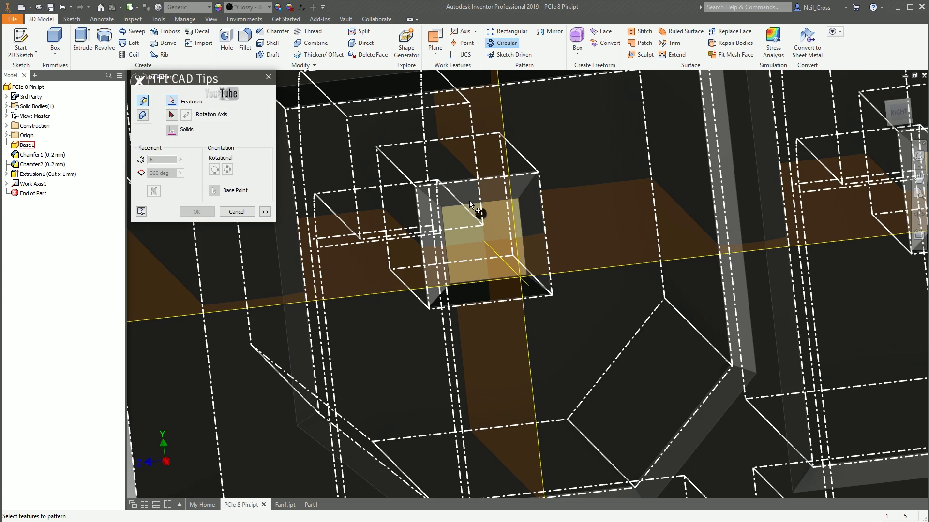
click(482, 213)
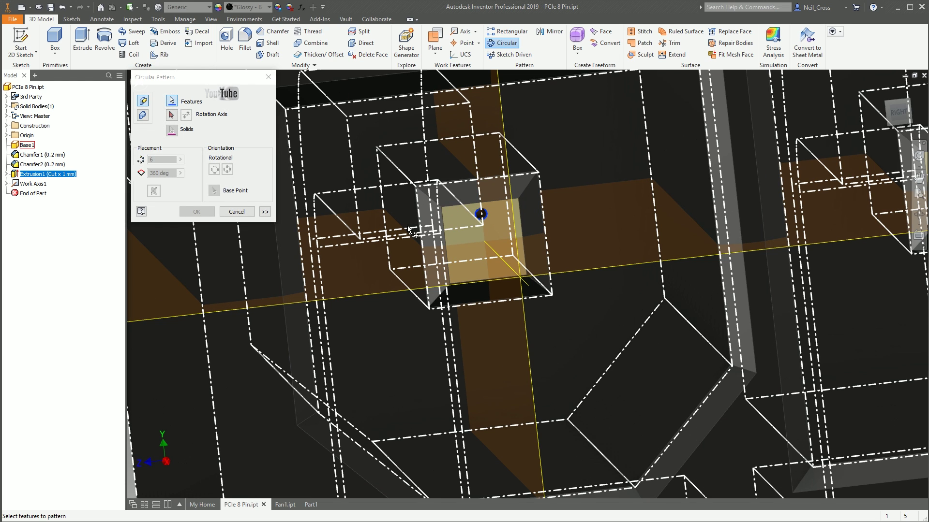
click(499, 252)
click(196, 211)
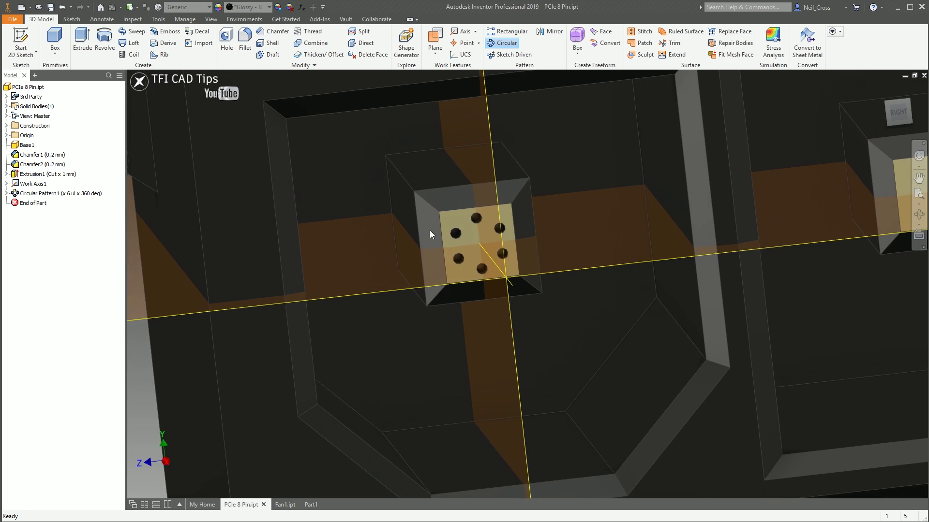
scroll(429, 231, up, 3)
scroll(431, 244, down, 2)
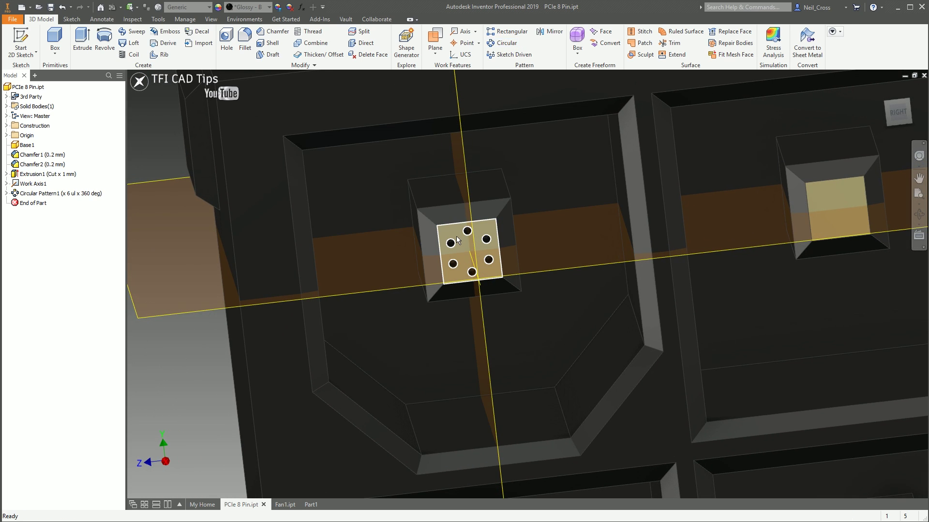
Step: Create a work point where the pin's center work axis meets the curved outer face of its bend
scroll(334, 272, up, 3)
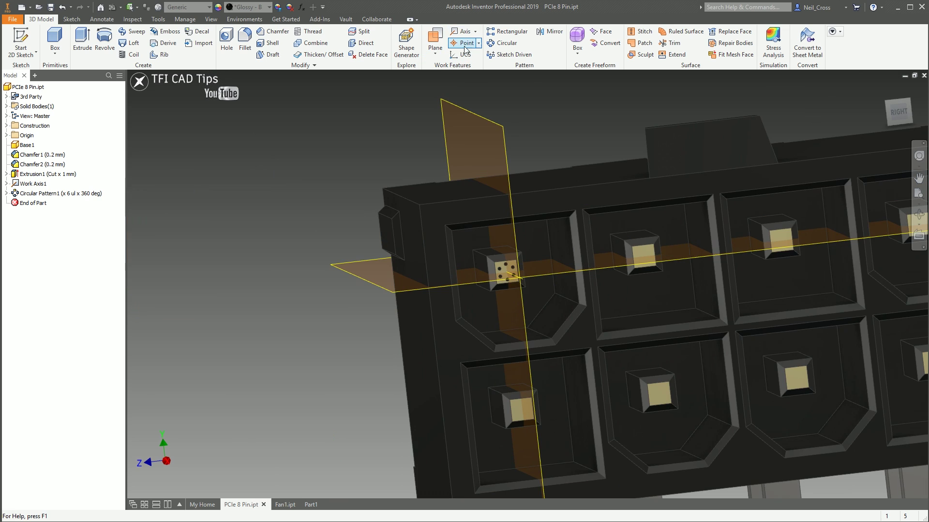
click(466, 45)
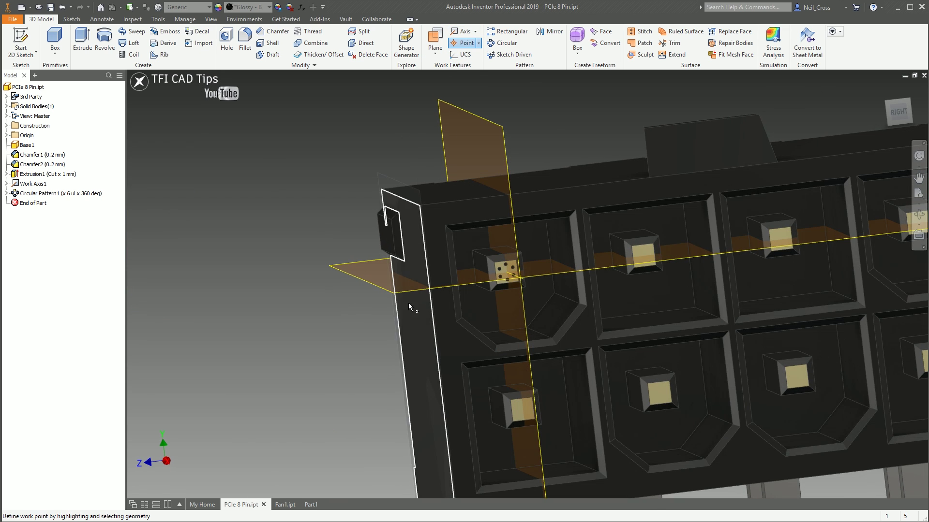
shift+middle_drag(334, 329, 356, 262)
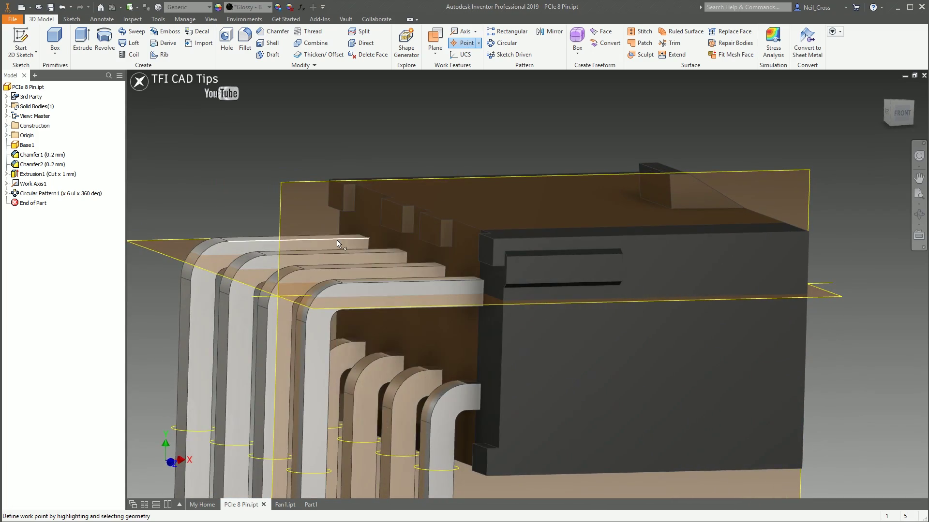
shift+middle_drag(300, 313, 523, 258)
scroll(508, 240, up, 1)
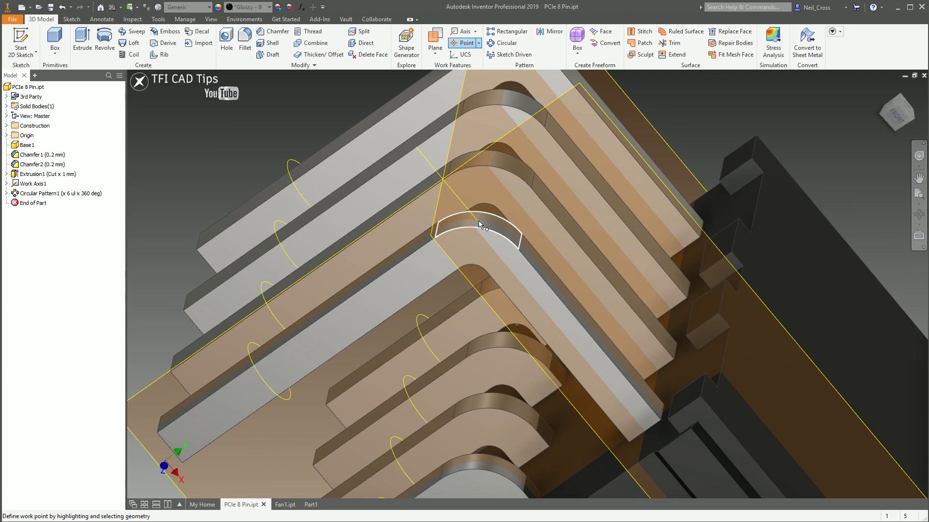
key(s)
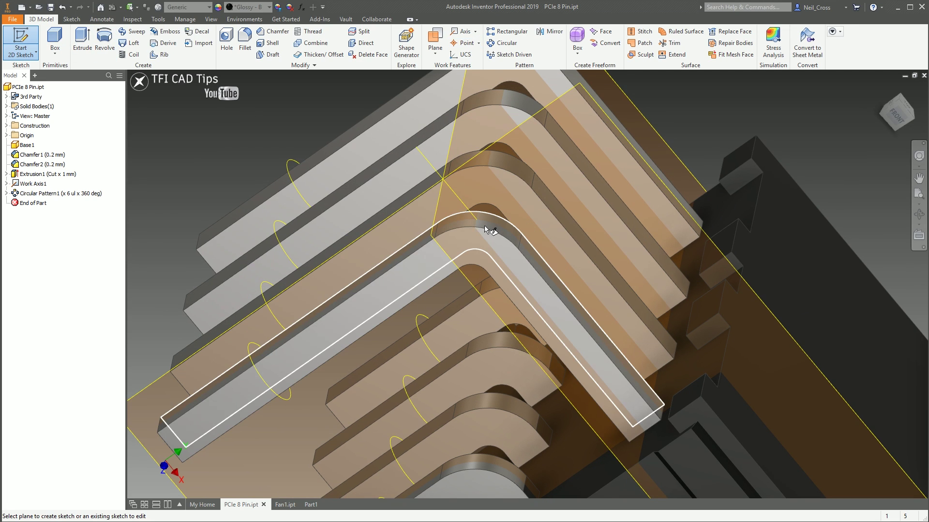
scroll(488, 230, up, 5)
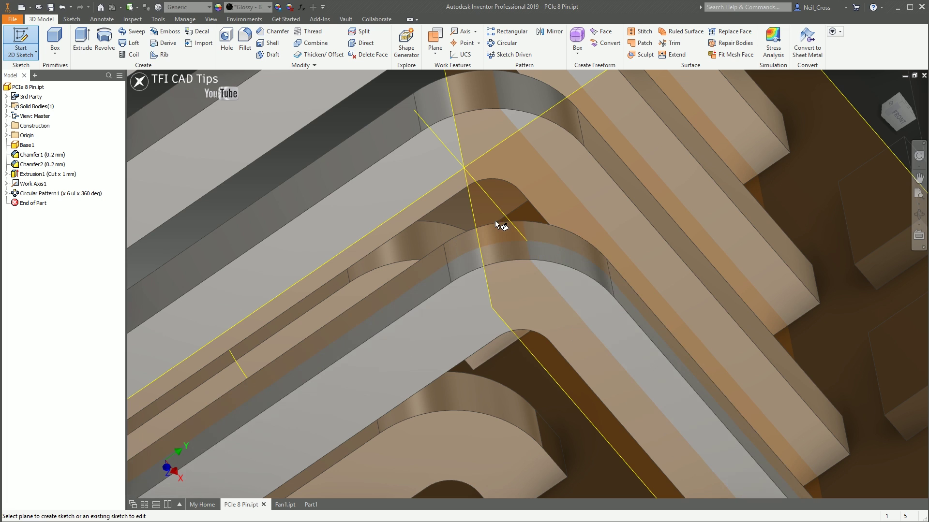
click(462, 45)
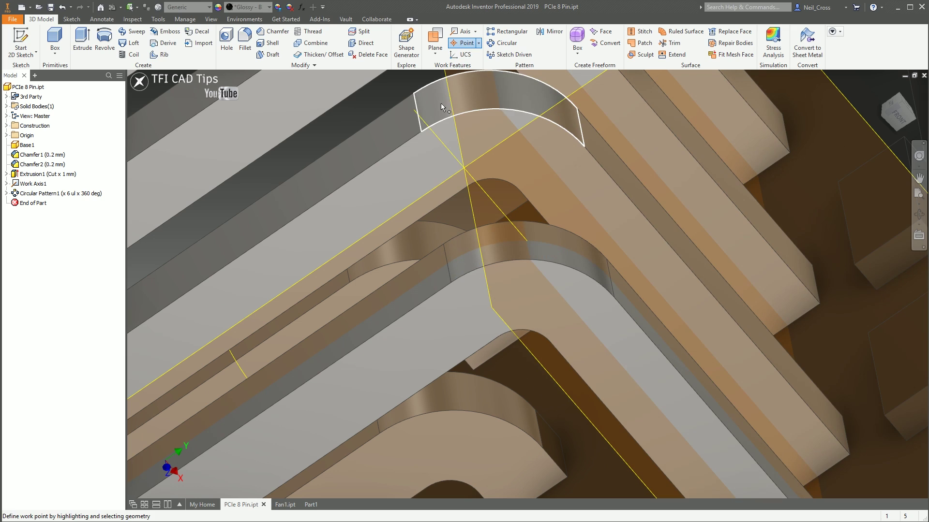
click(435, 138)
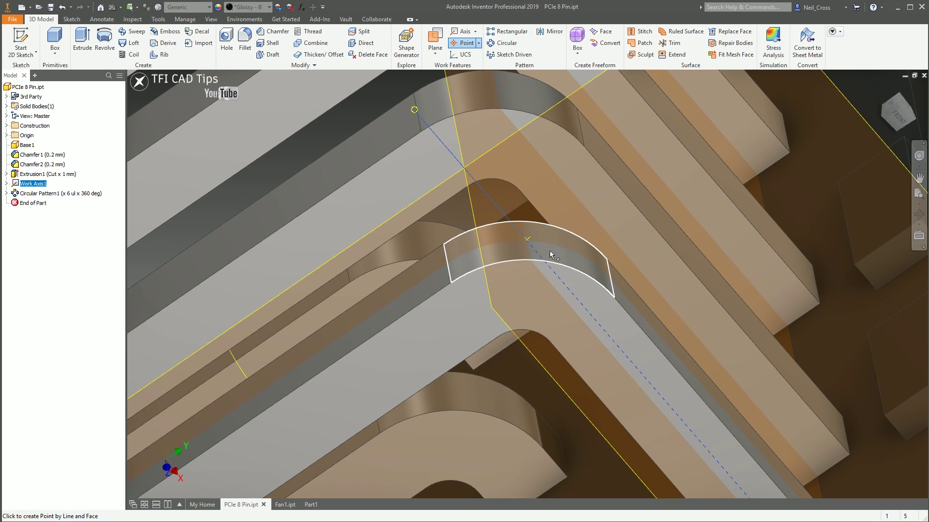
click(550, 251)
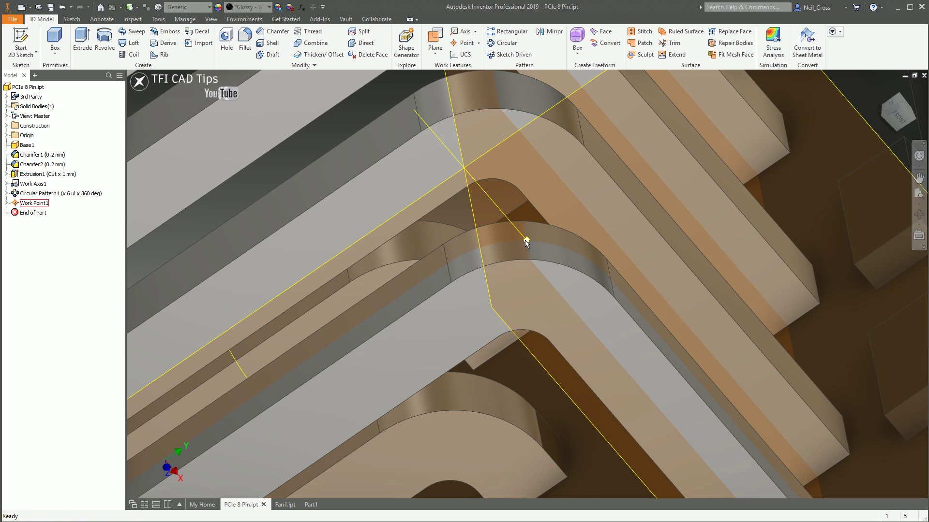
click(226, 38)
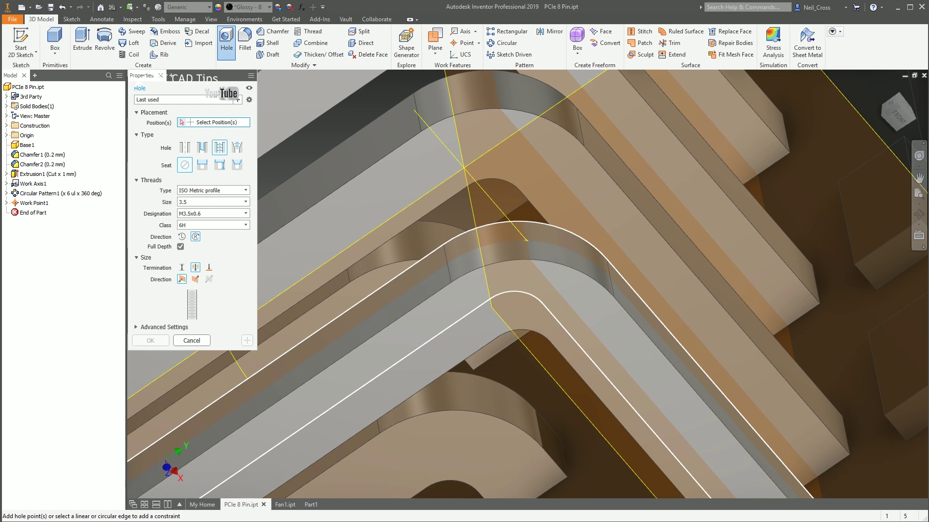
click(526, 240)
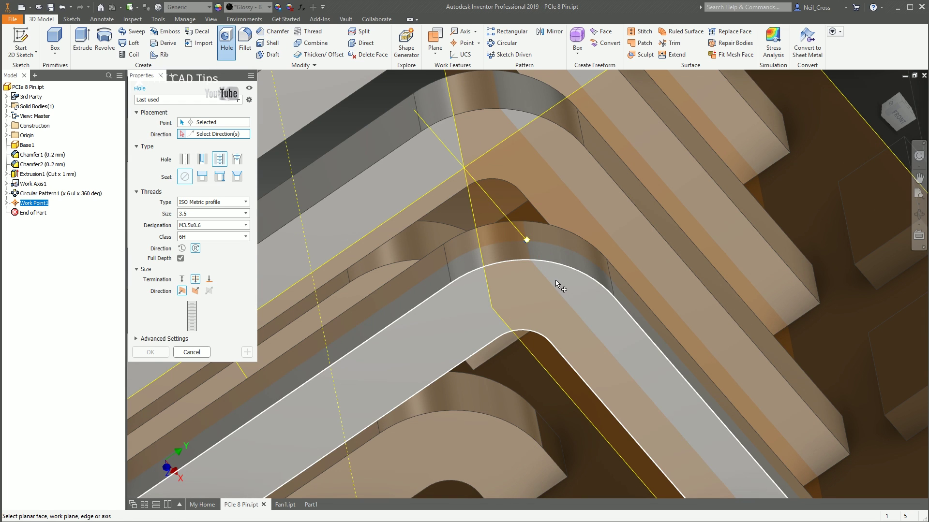
key(Escape)
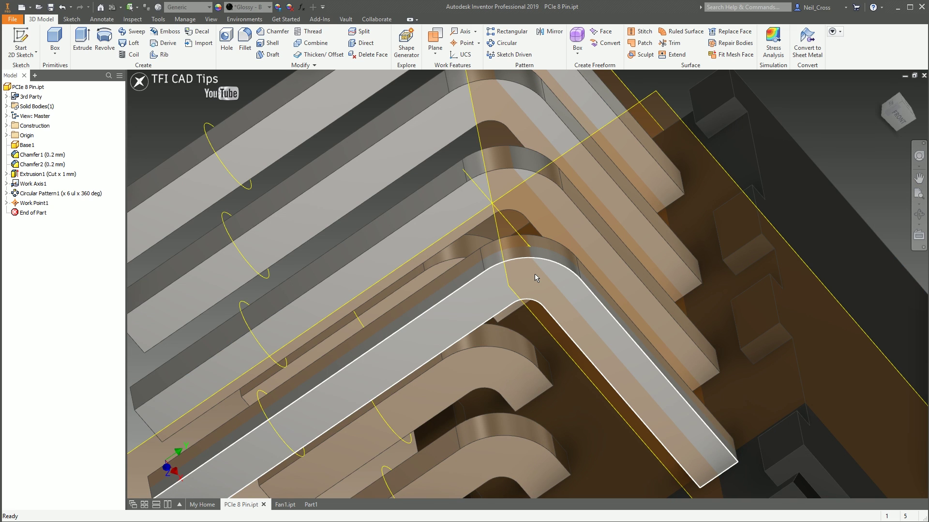
Step: Start a 2D sketch on a plane offset 19.25 mm from the front long pin's side face and project the work point onto it
key(F6)
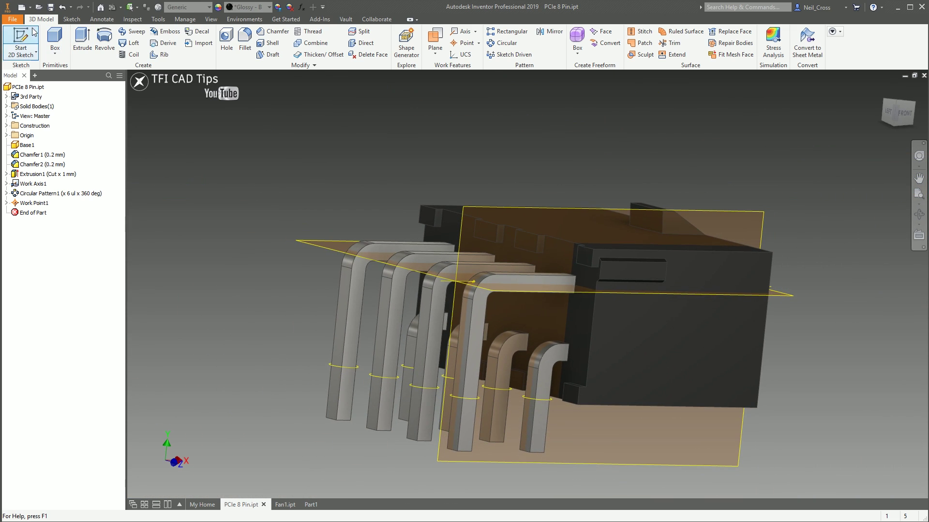
click(21, 41)
click(496, 286)
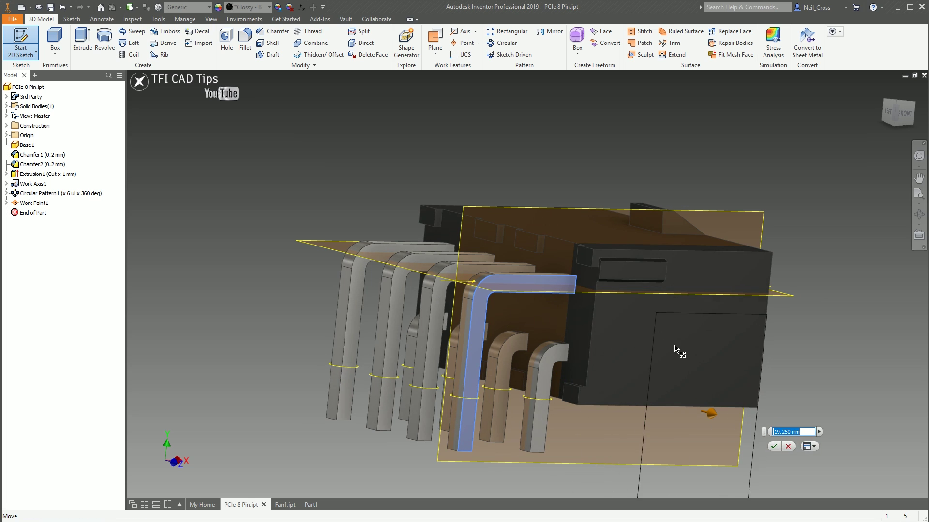
click(774, 446)
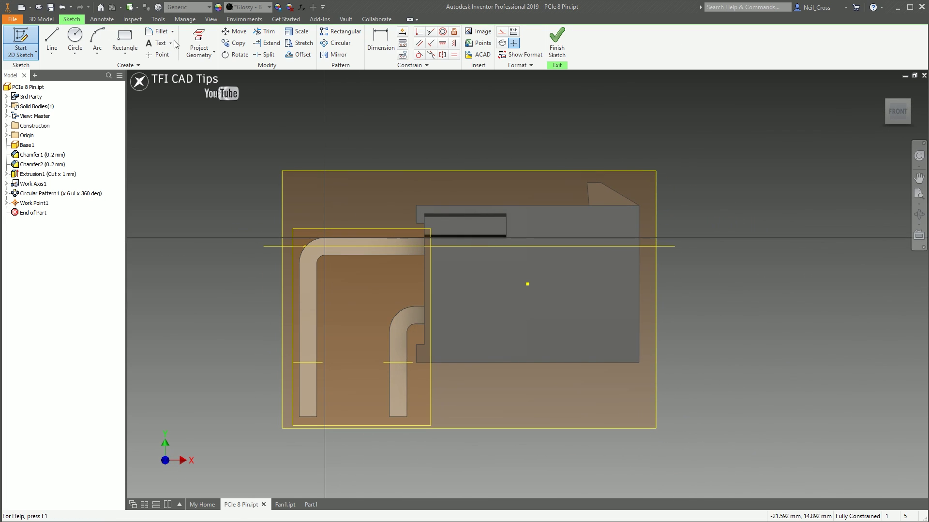
key(p)
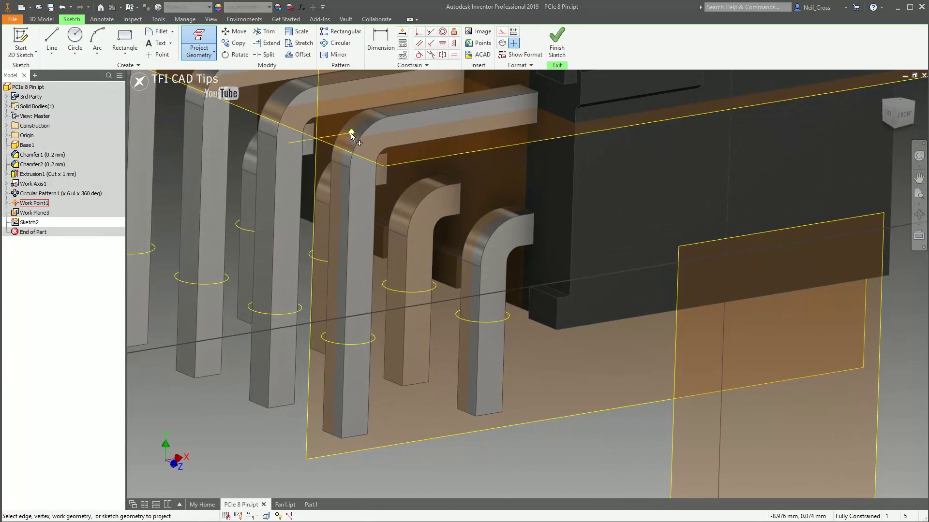
click(351, 135)
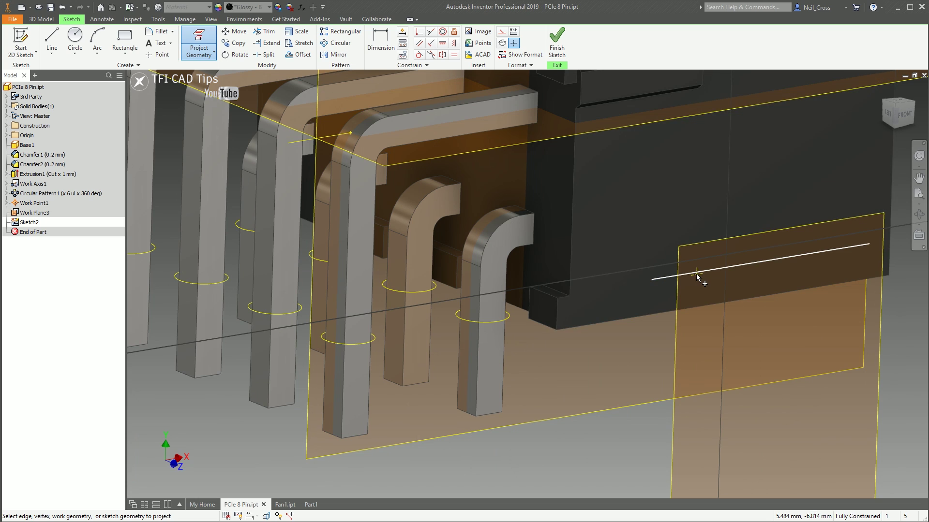
Step: Sketch a small rectangle on the offset plane near the projected point and finish the sketch
key(r)
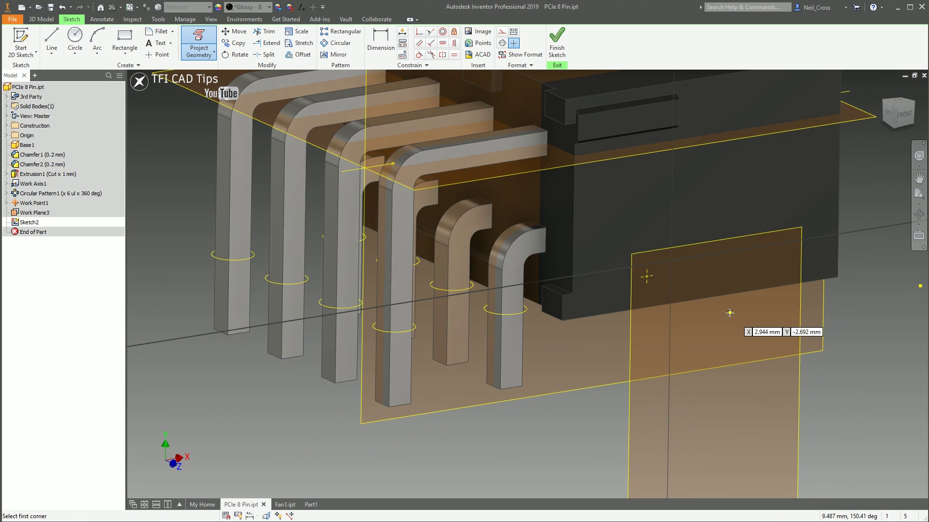
click(702, 298)
click(736, 313)
key(d)
click(703, 308)
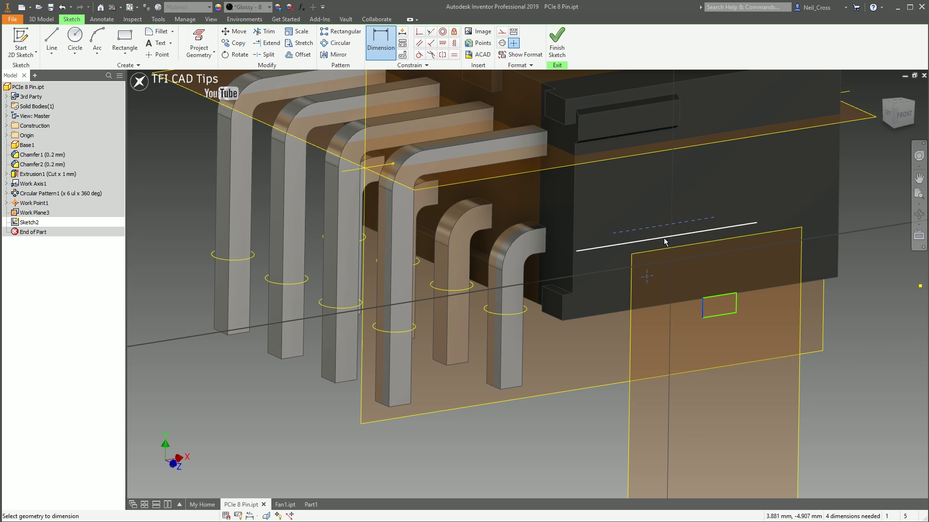
key(Escape)
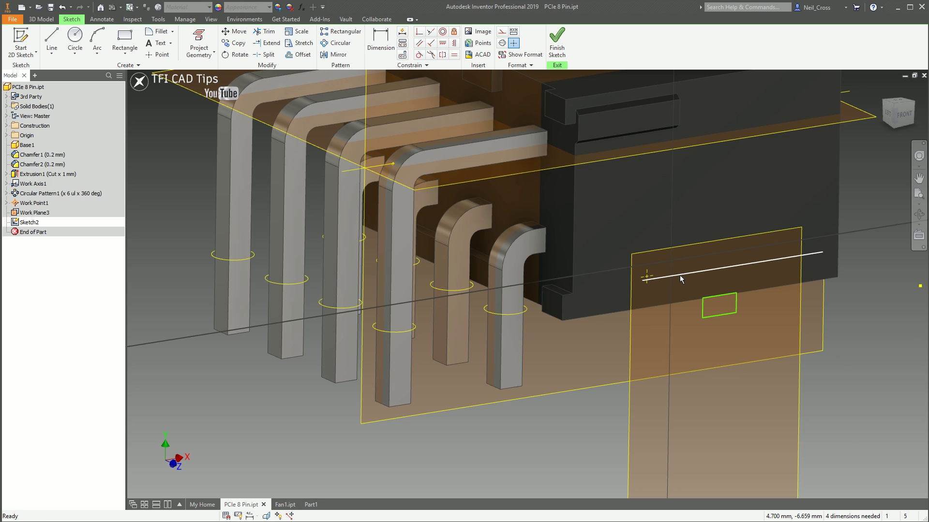
click(561, 52)
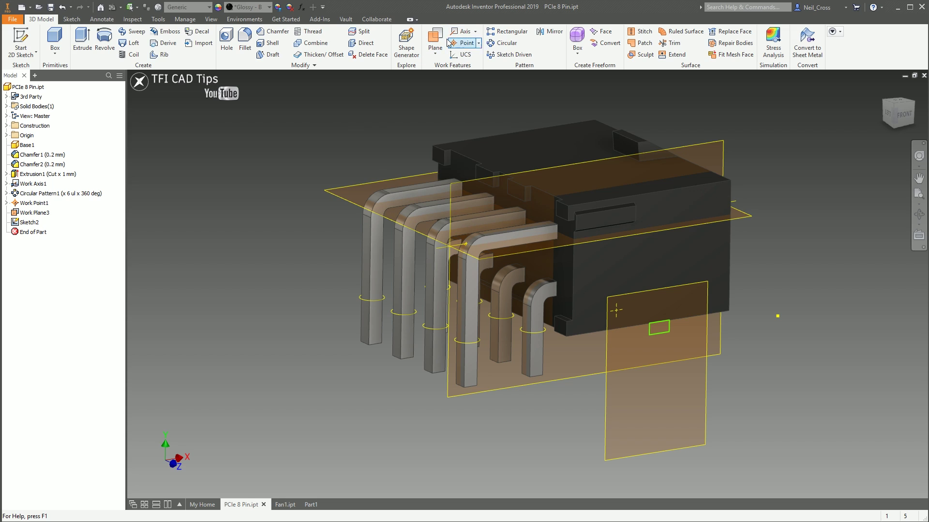
click(442, 53)
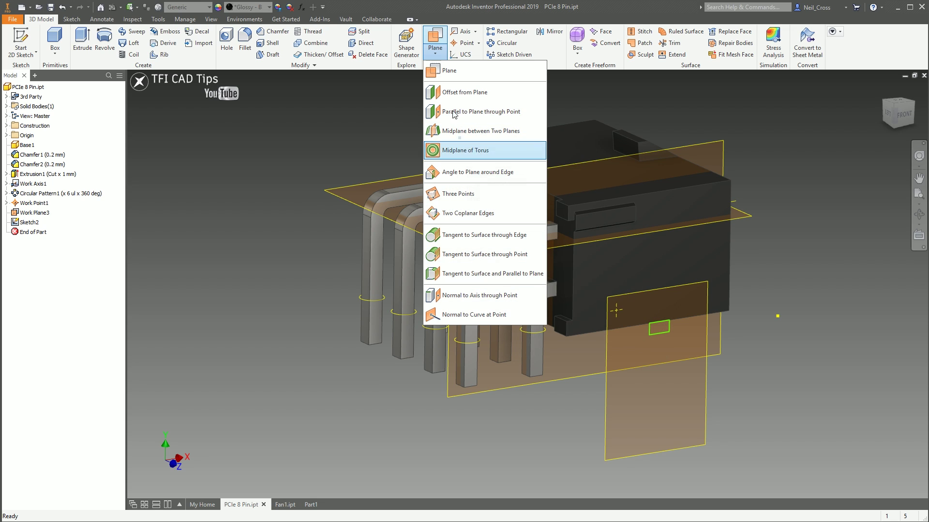
click(431, 36)
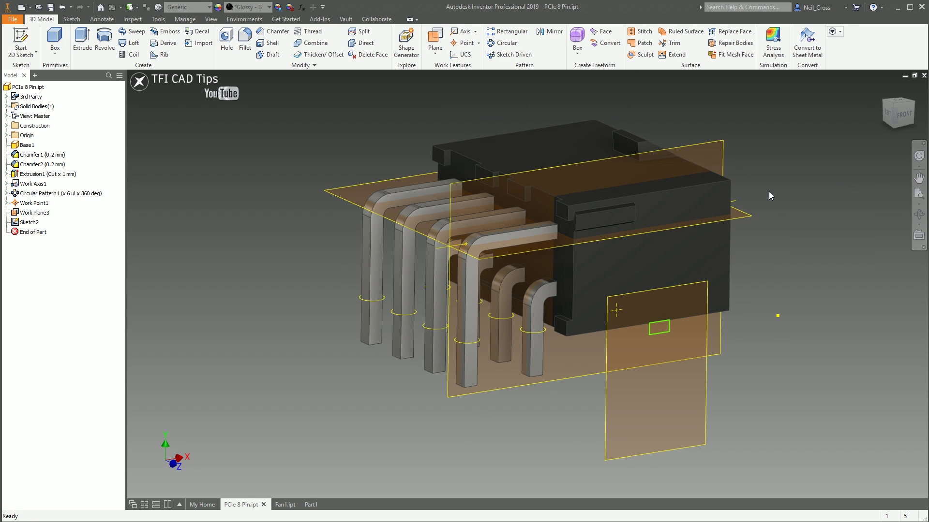
Step: Undo the offset-plane sketch, work point, circular hole pattern, center work axis and both midplanes on the connector
key(ctrl+z)
key(ctrl+z)
key(ctrl+z)
key(ctrl+z)
key(ctrl+z)
key(ctrl+z)
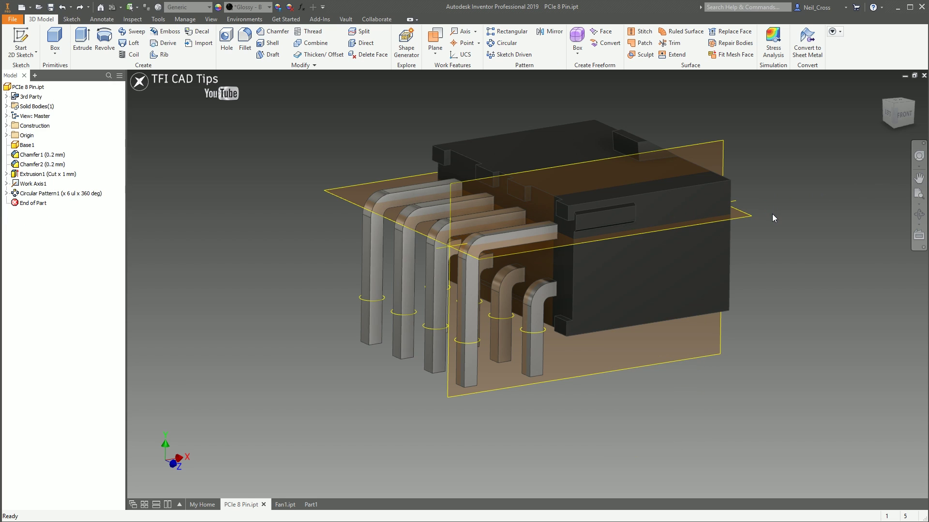
key(ctrl+z)
key(ctrl+z)
key(ctrl+z)
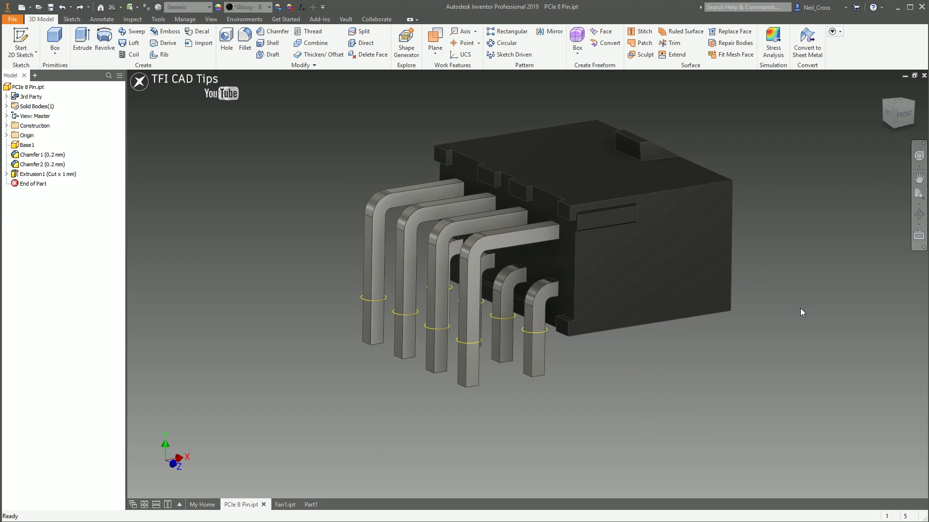
Step: Turn the connector to its socket side and reveal its origin planes, axes and center point for inspection
shift+middle_drag(800, 308, 716, 208)
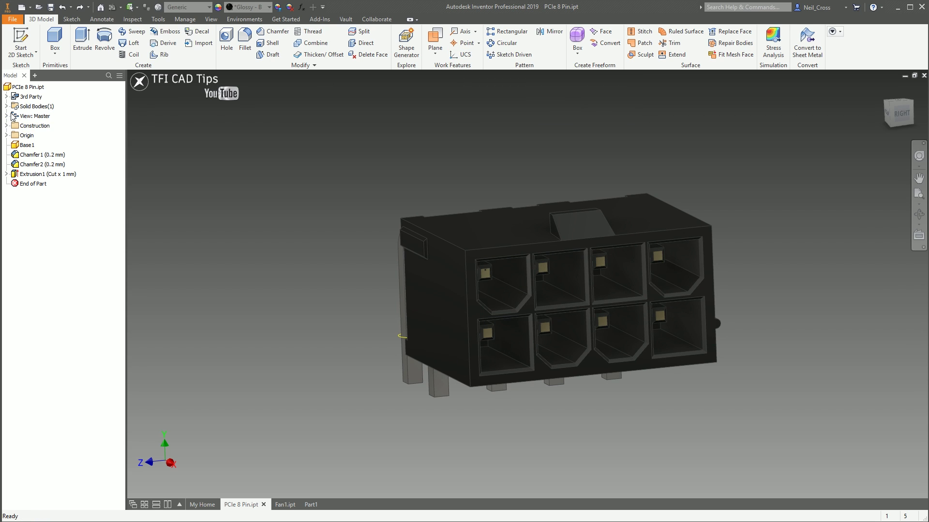
click(6, 136)
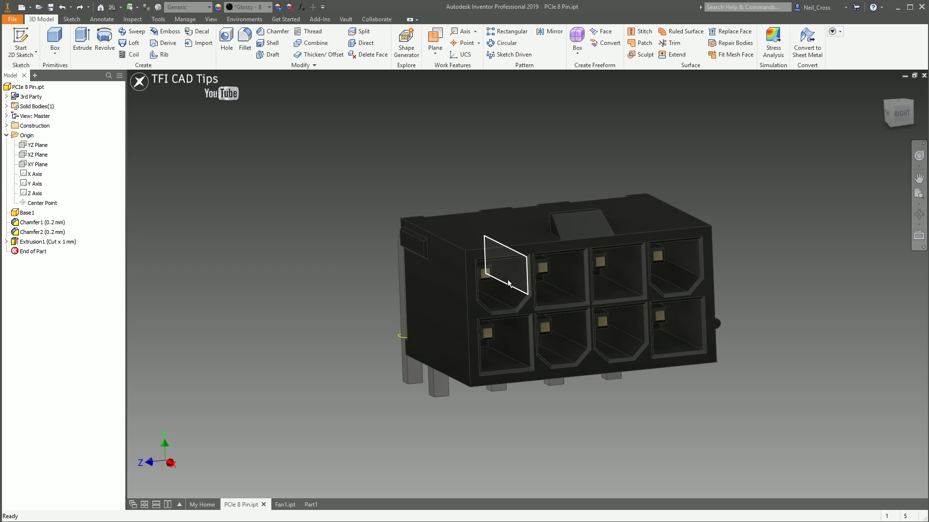
Step: Switch to Fan1.ipt and delete its last work point, work plane and sketch
click(285, 505)
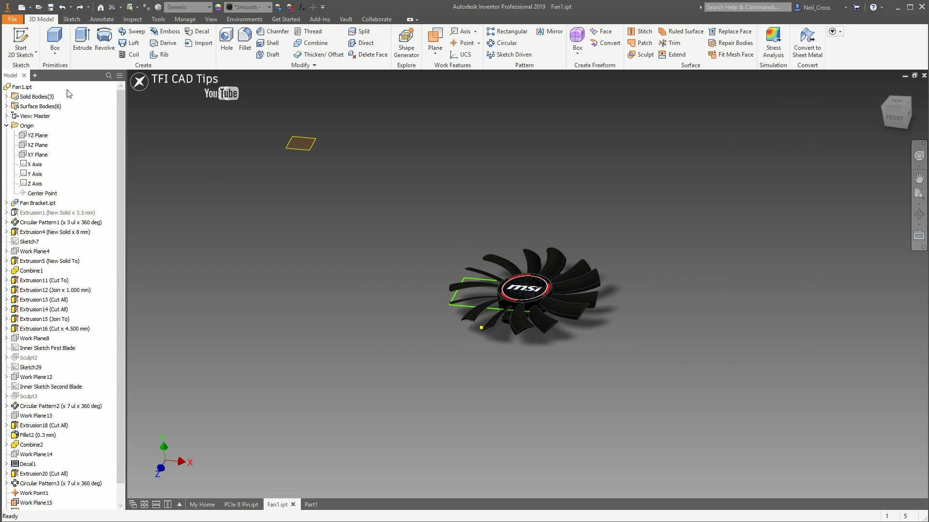
scroll(58, 462, down, 2)
click(37, 494)
ctrl+click(39, 483)
ctrl+click(40, 474)
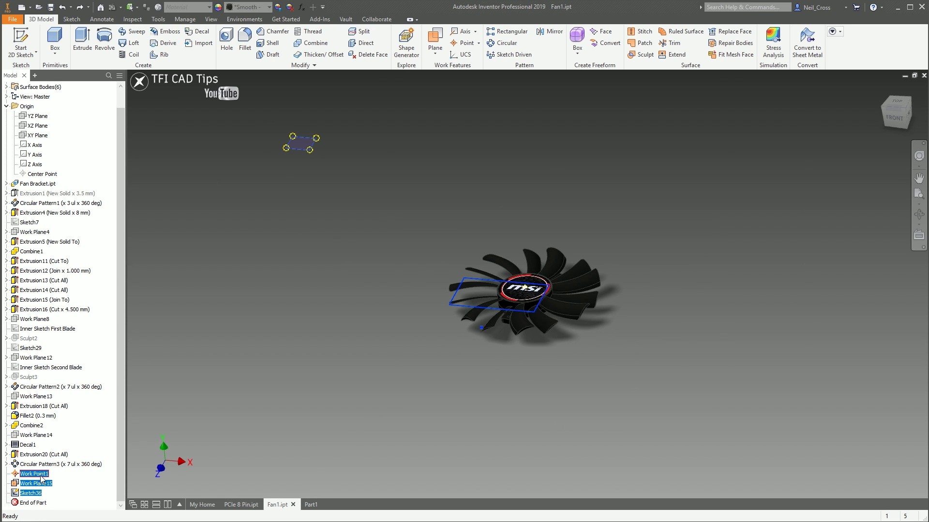
right_click(39, 475)
click(59, 503)
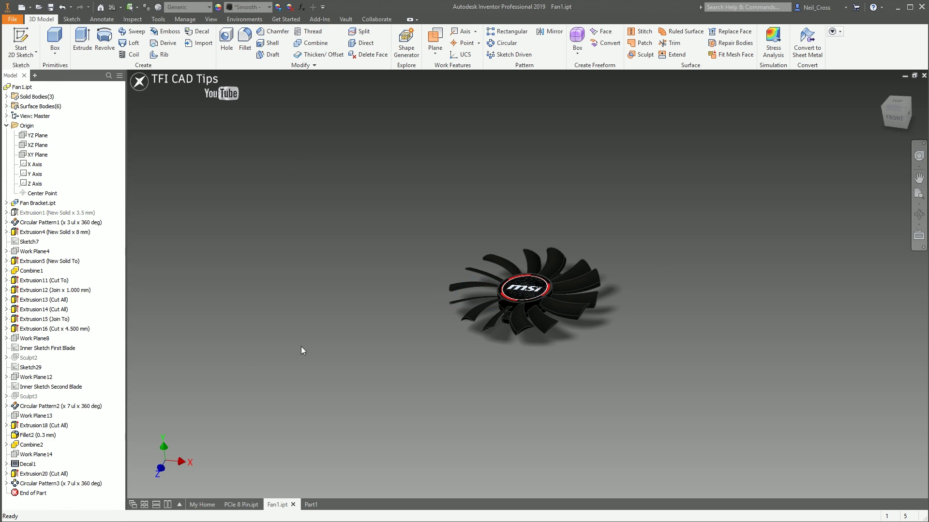
Step: Select all of the fan's origin geometry, from the YZ plane through the axes and center point, to highlight it in the model
click(37, 136)
shift+click(34, 183)
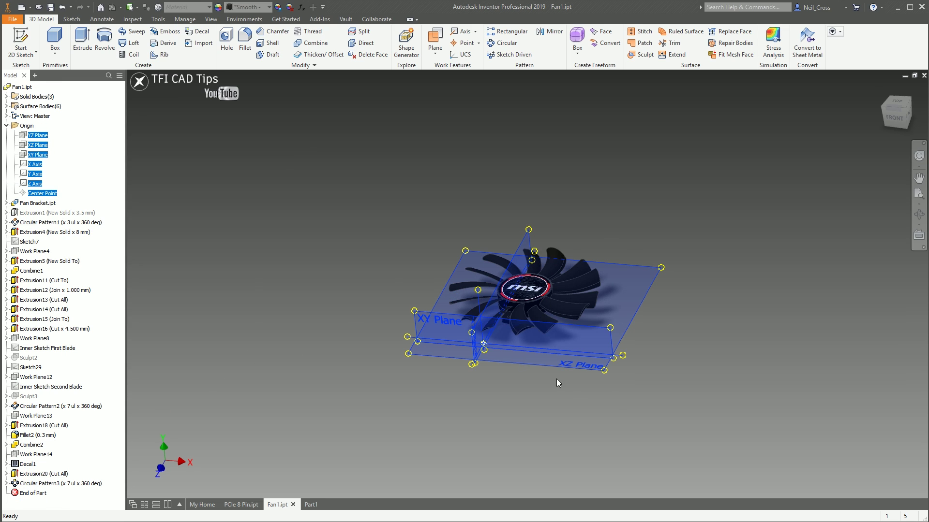
Step: Inspect the fan's origin geometry up close, highlighting the XY Plane alone to compare its location with the hub, and clear the selection
scroll(457, 343, up, 8)
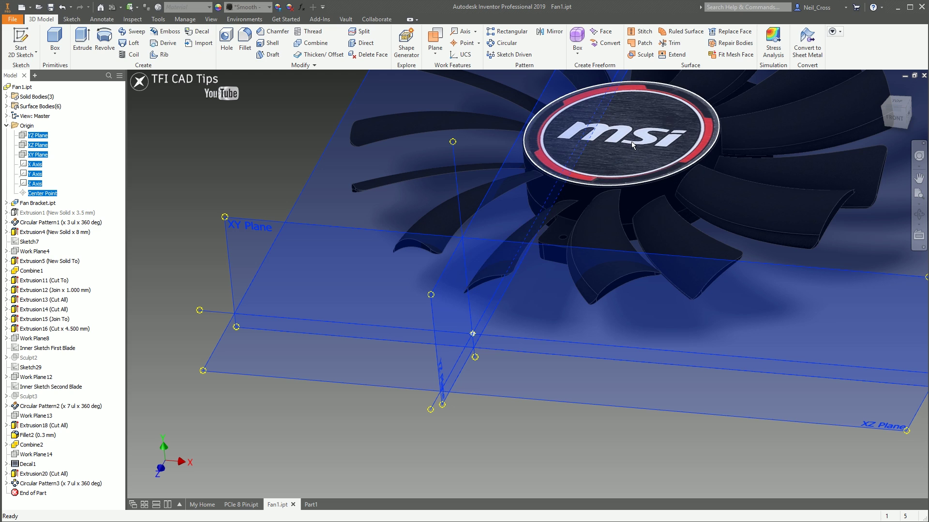
click(365, 294)
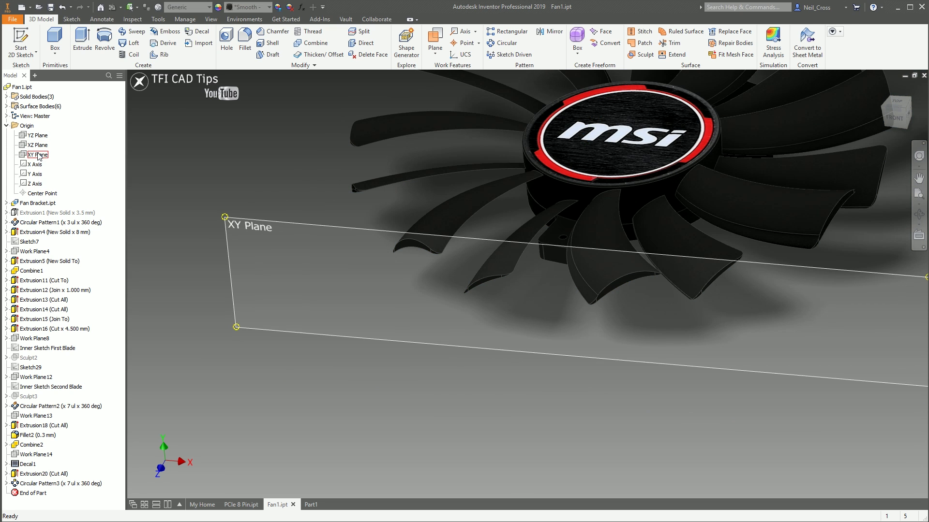
click(38, 155)
shift+middle_drag(327, 269, 613, 215)
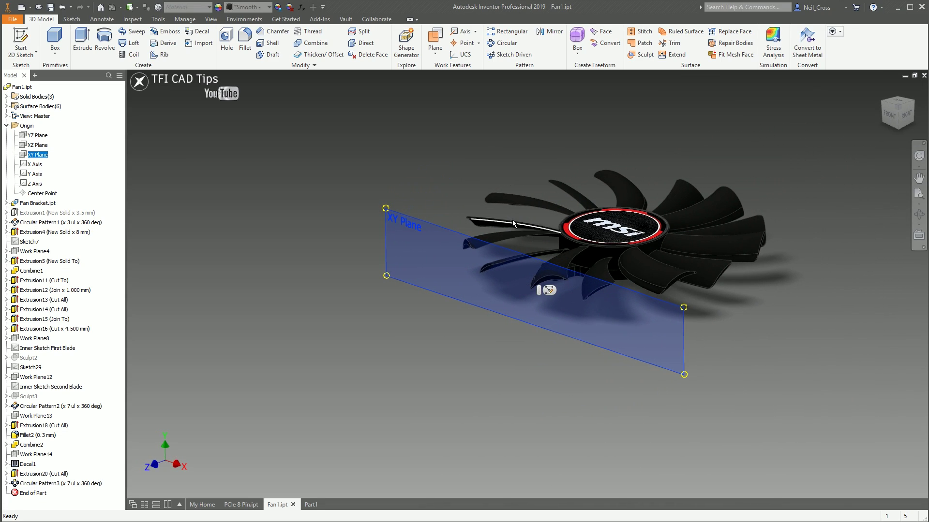
click(314, 113)
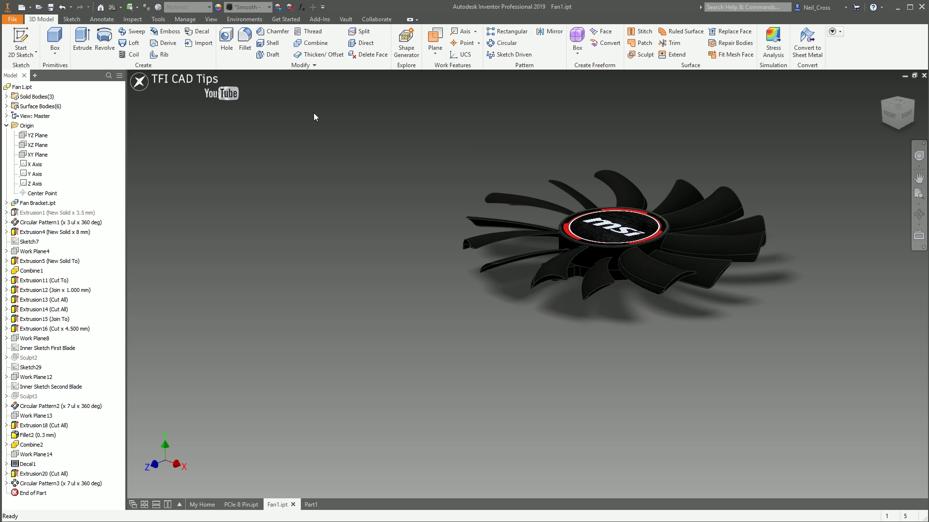
Step: Create a user coordinate system at the centre of the hub's circular top edge, keeping the default axis directions
click(465, 57)
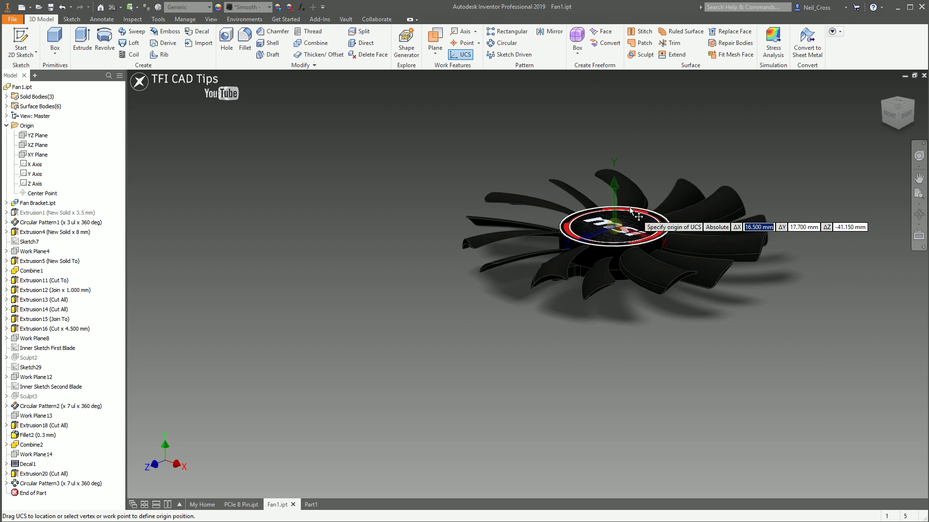
scroll(637, 227, up, 5)
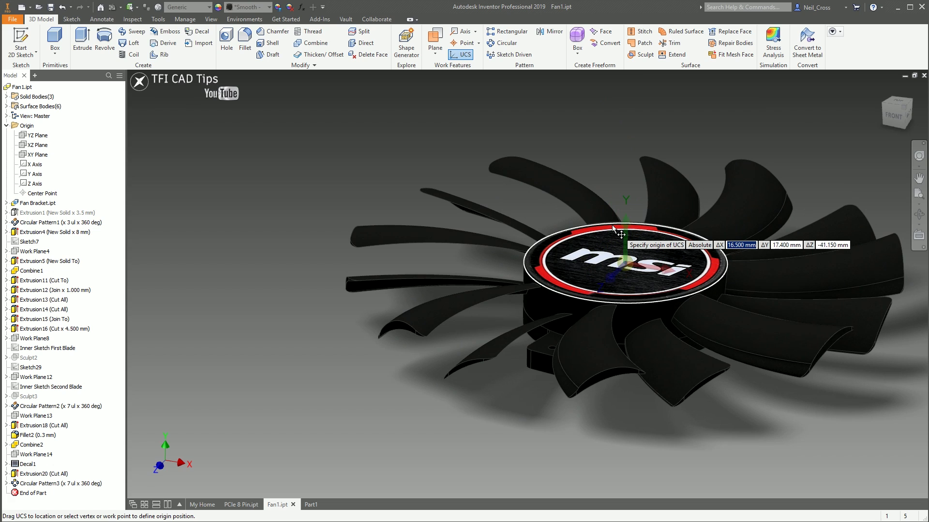
click(577, 226)
shift+middle_drag(590, 267, 701, 299)
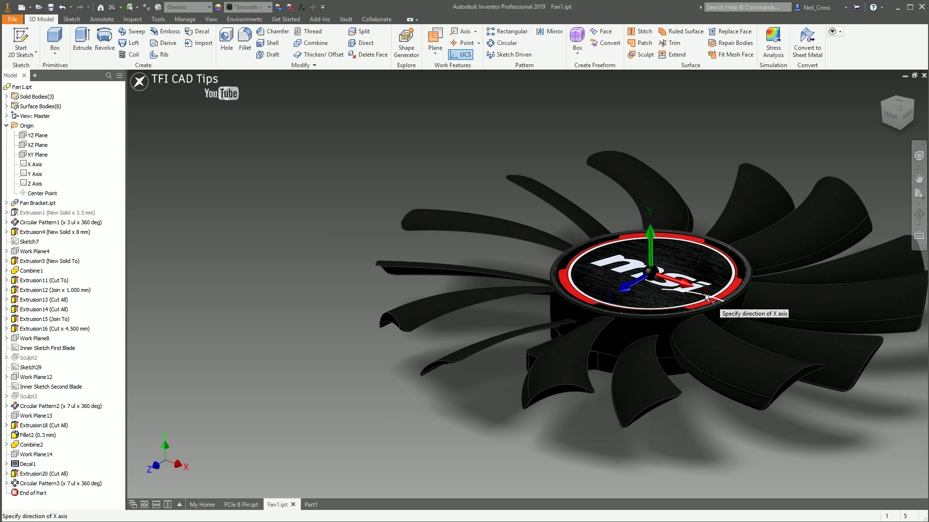
scroll(617, 250, down, 1)
right_click(615, 248)
click(654, 248)
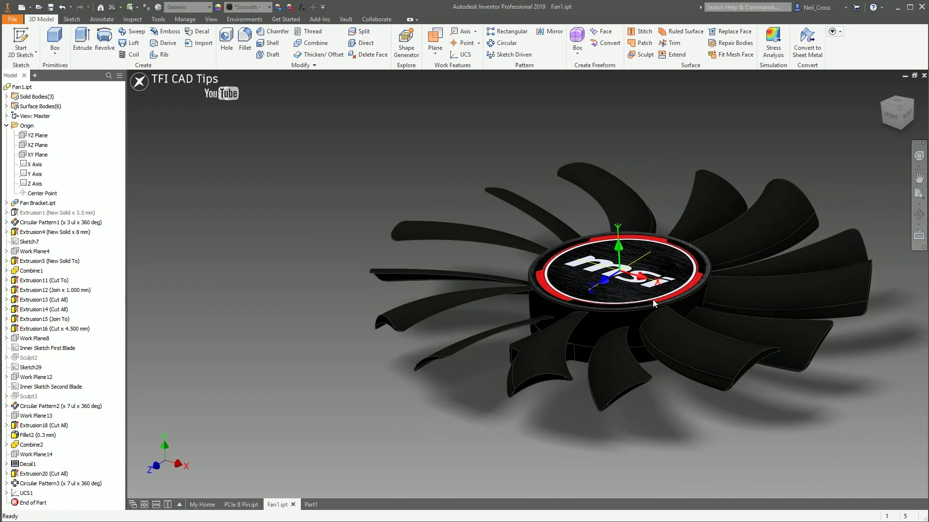
Step: Expand UCS1 and highlight its YZ, XZ and XY planes on the hub for inspection, then clear the selection
scroll(600, 280, down, 2)
shift+middle_drag(598, 280, 567, 288)
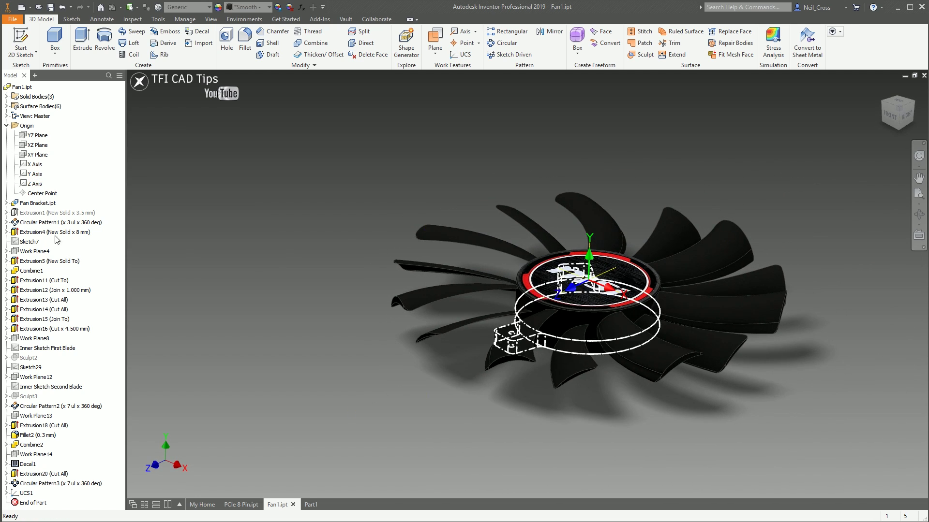
click(6, 493)
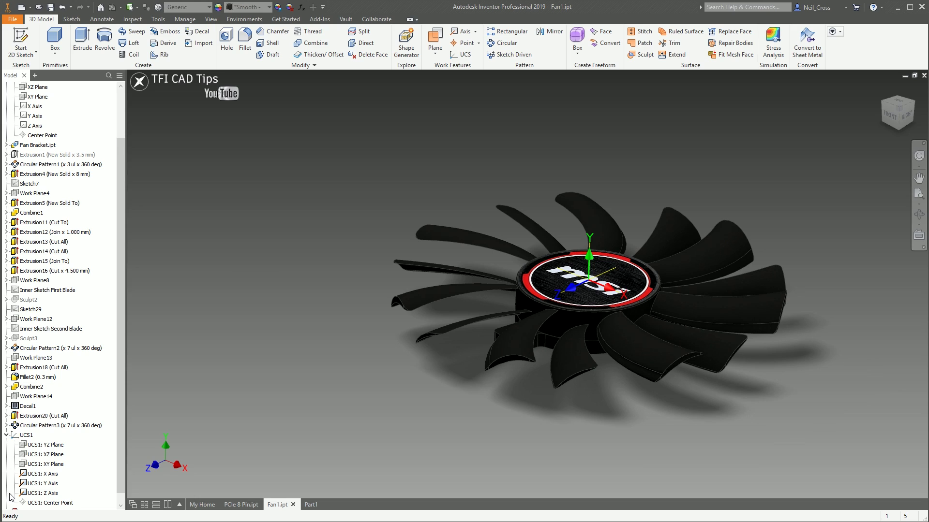
click(43, 445)
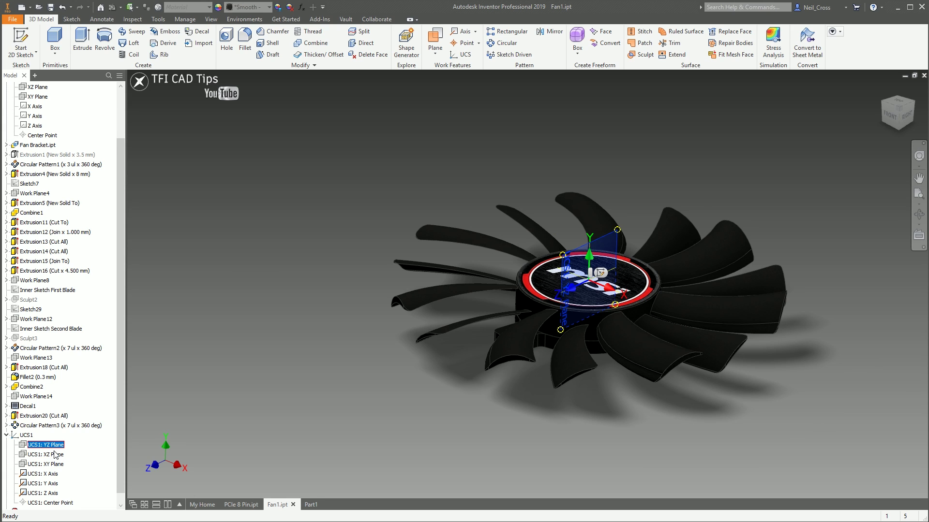
click(54, 457)
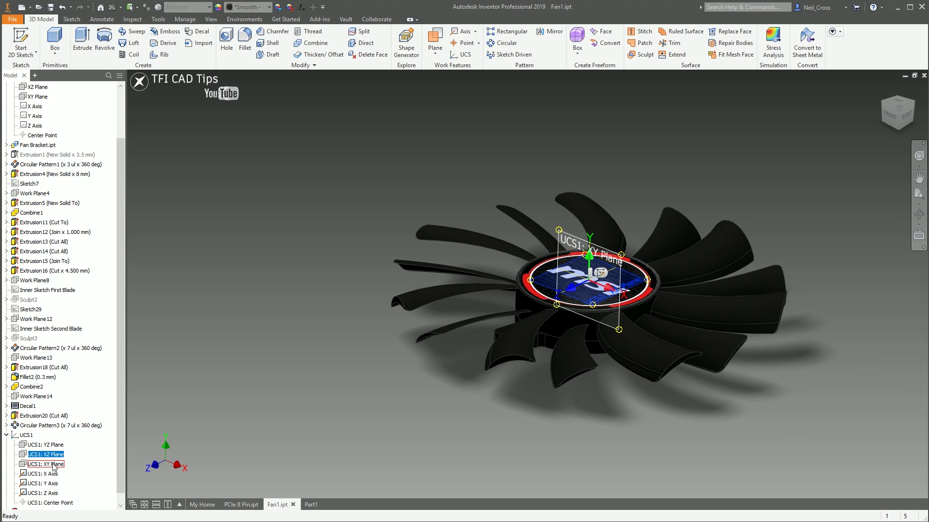
click(54, 464)
ctrl+click(51, 445)
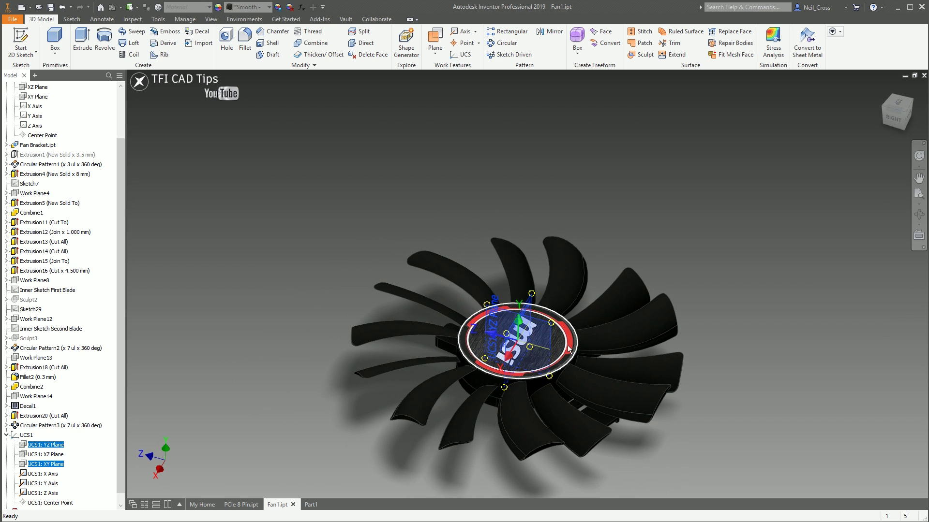
click(644, 200)
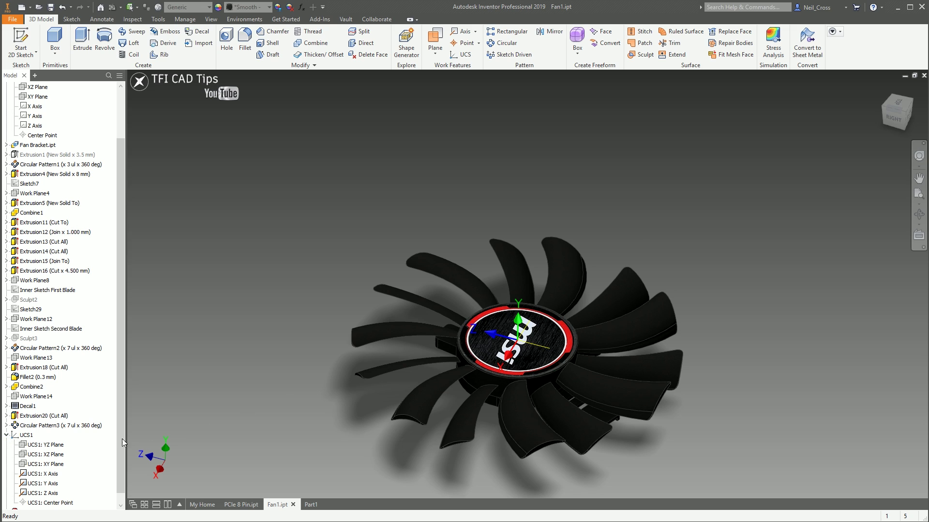
Step: Start a 2D sketch on the YZ plane of UCS1 and undo it
click(21, 43)
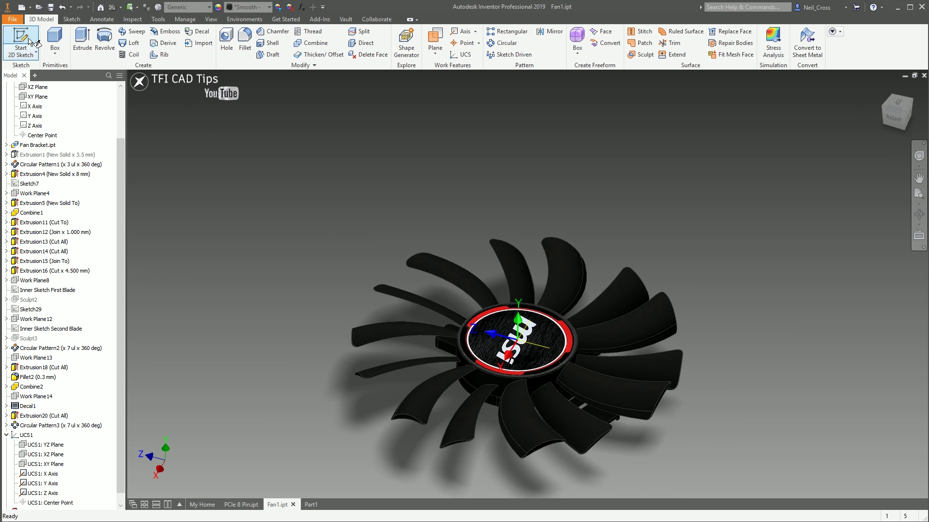
click(46, 446)
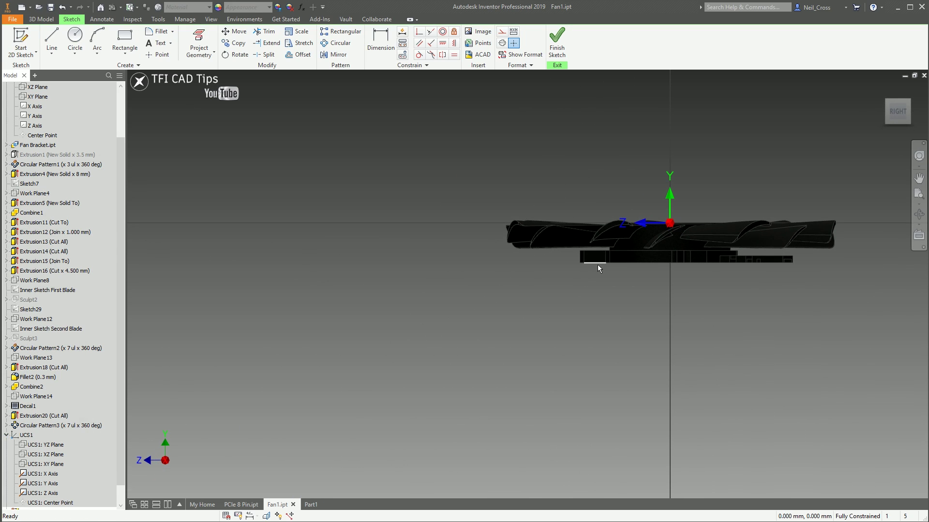
key(ctrl+z)
Step: Create a second user coordinate system at the centre of the hub's underside, keeping the default axis directions
shift+middle_drag(539, 291, 564, 345)
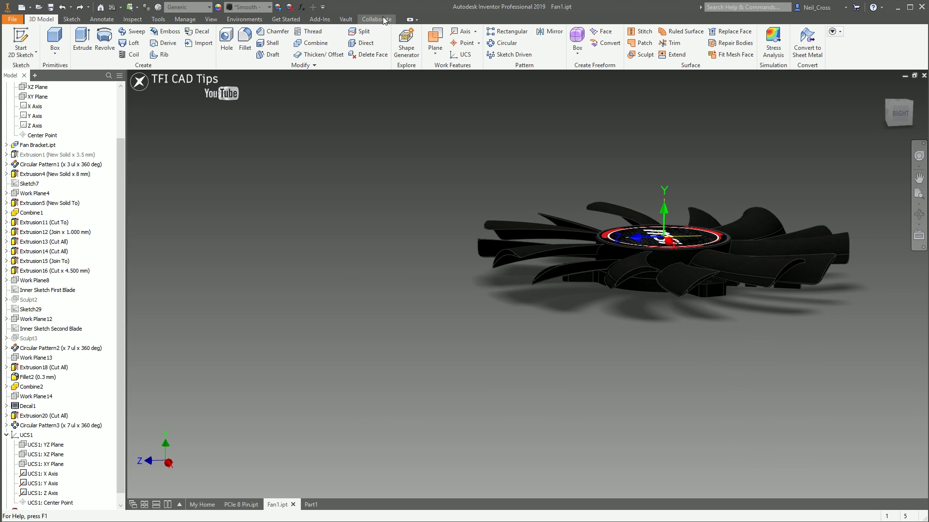
click(461, 55)
shift+middle_drag(715, 355, 656, 310)
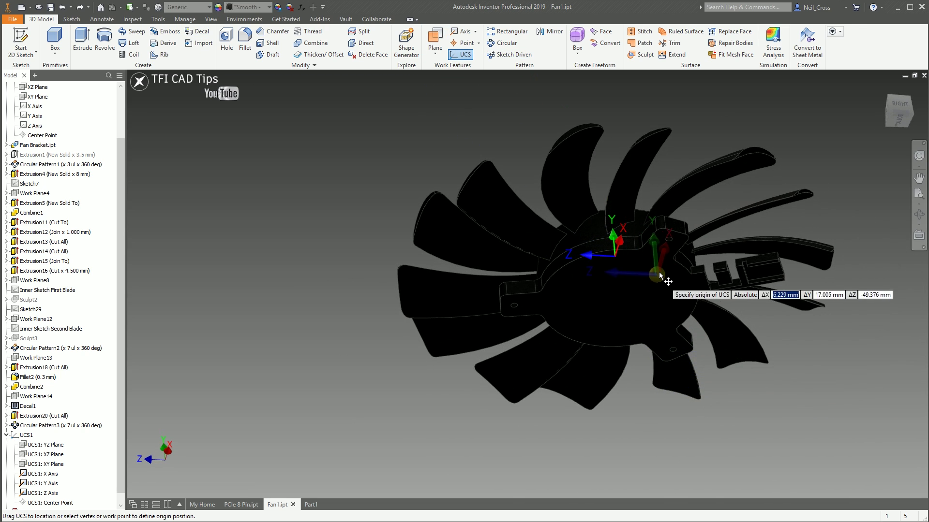
click(627, 250)
shift+middle_drag(628, 251, 699, 372)
right_click(283, 319)
click(318, 319)
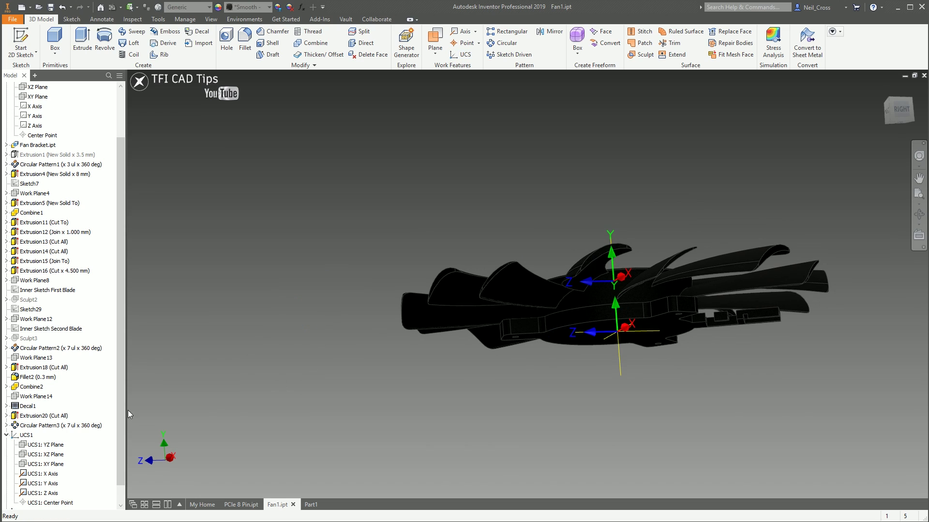
Step: Collapse UCS1, highlight each coordinate system for comparison, and expand UCS2 to examine its planes, axes and center point
click(6, 435)
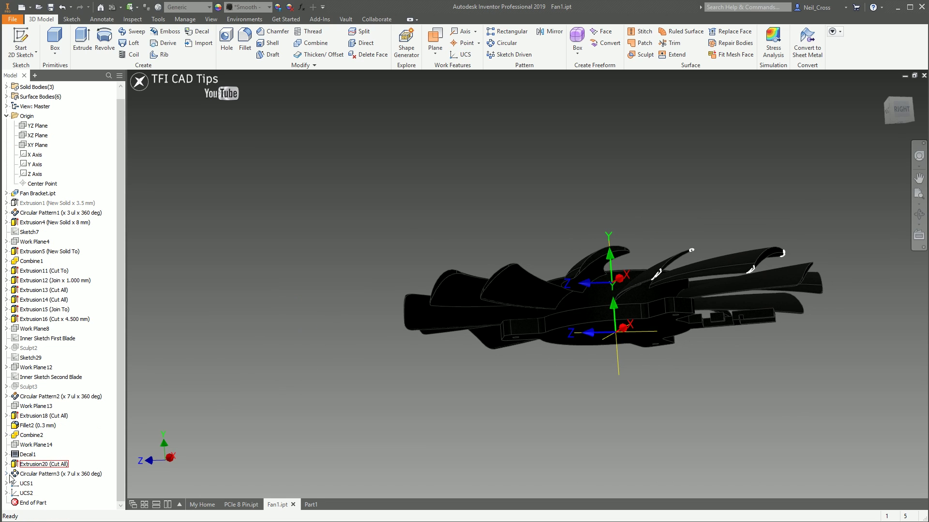
click(26, 484)
click(26, 494)
shift+middle_drag(317, 407, 142, 441)
click(7, 493)
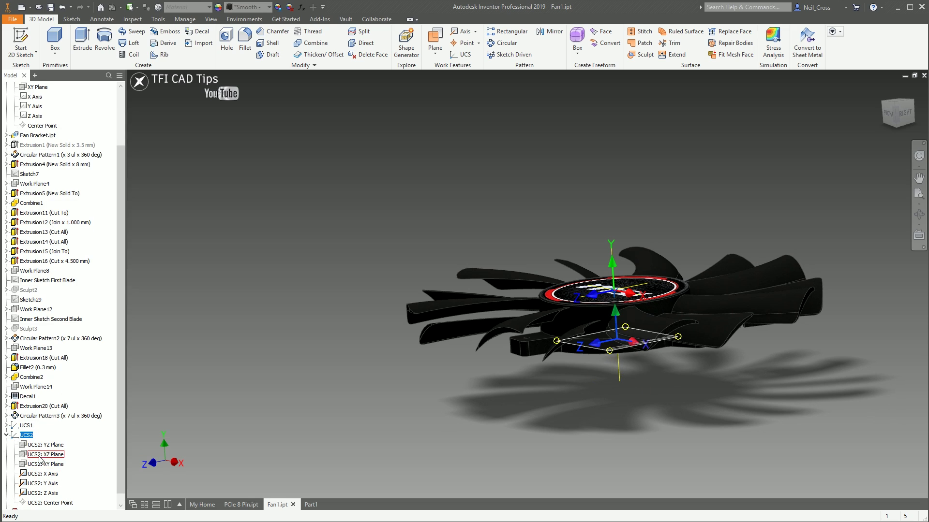
click(266, 401)
scroll(420, 358, up, 1)
shift+middle_drag(432, 303, 437, 293)
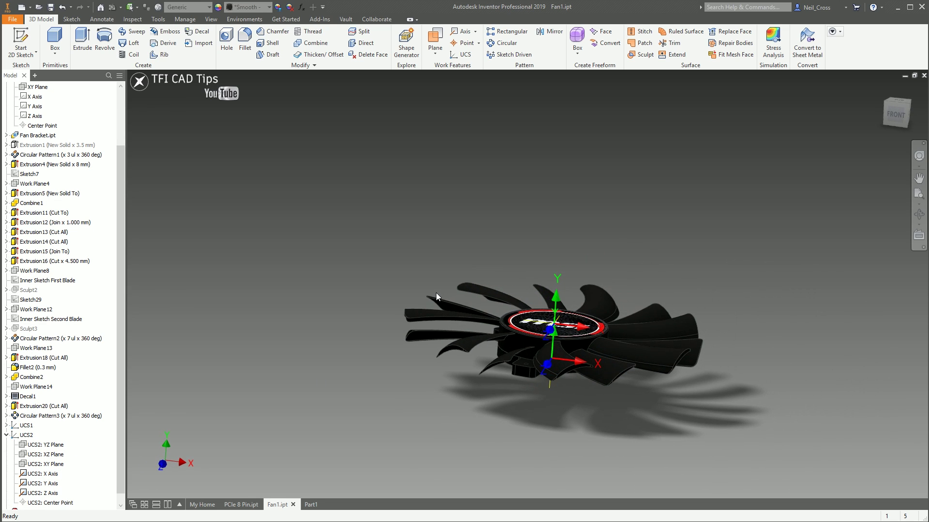